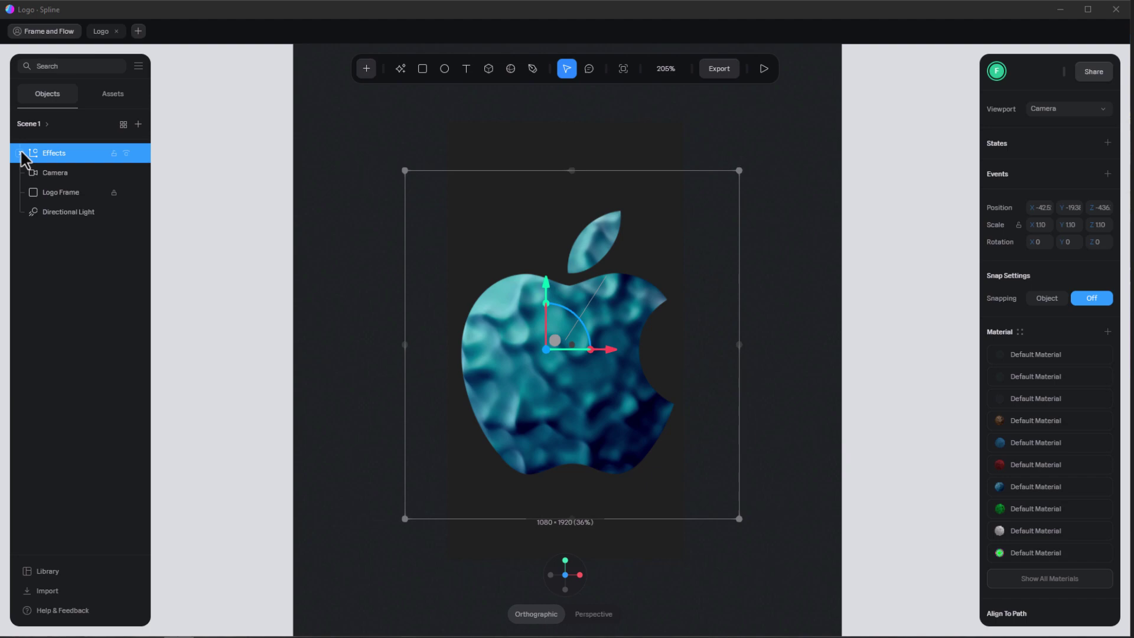
Hide Voronoi2 and show Voronoi3 in the Effects group, and preview the animated logo.
click(19, 152)
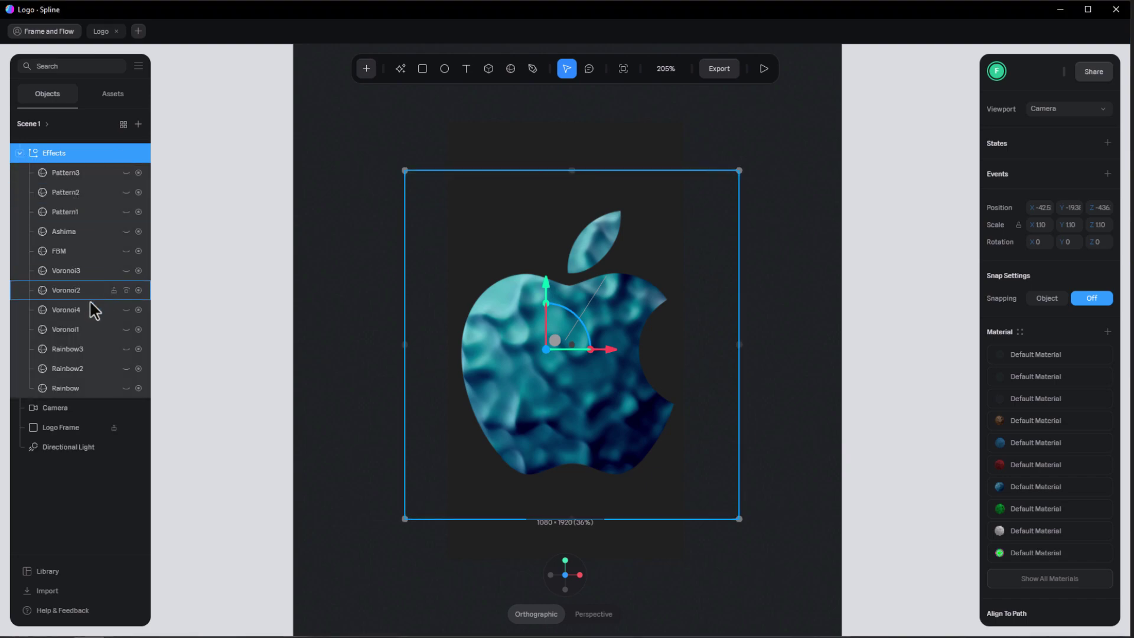
click(126, 289)
click(126, 271)
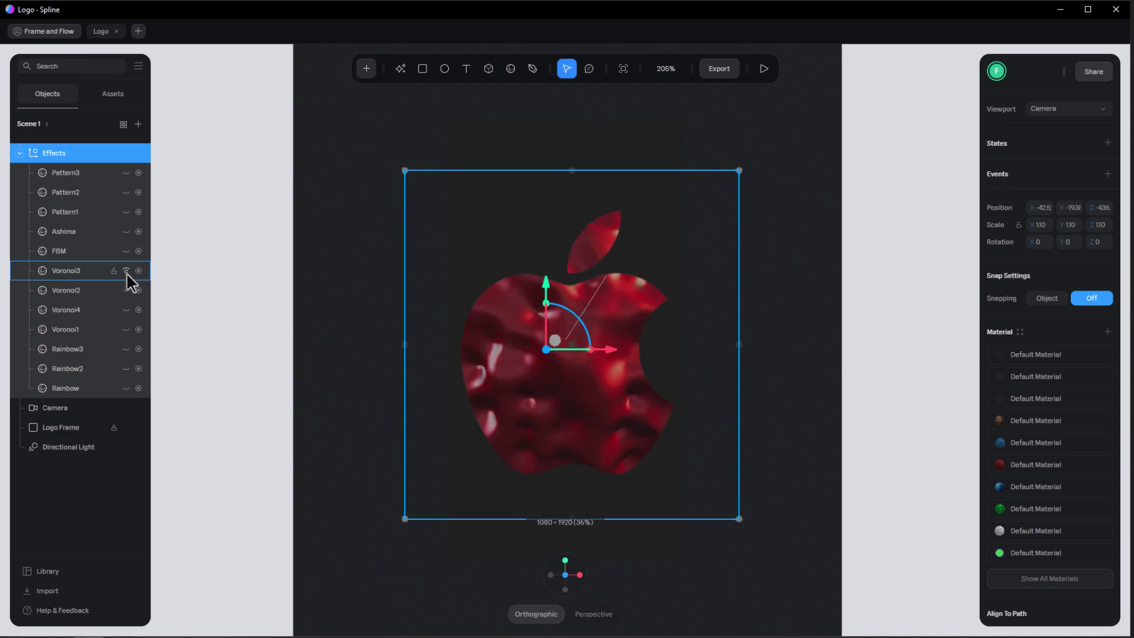
click(763, 69)
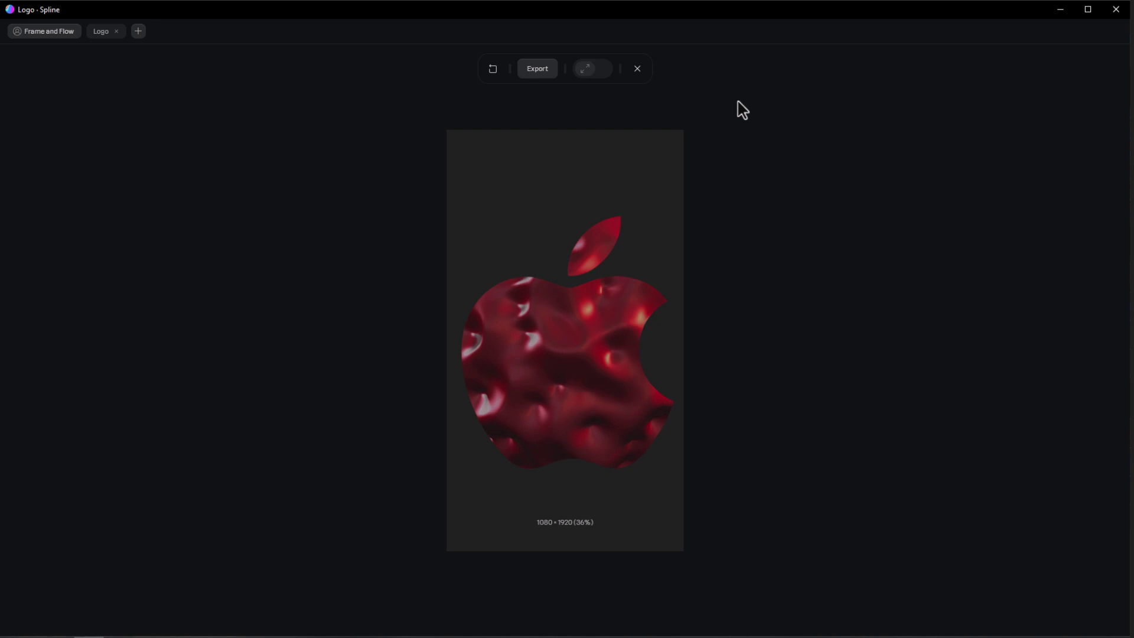
click(638, 70)
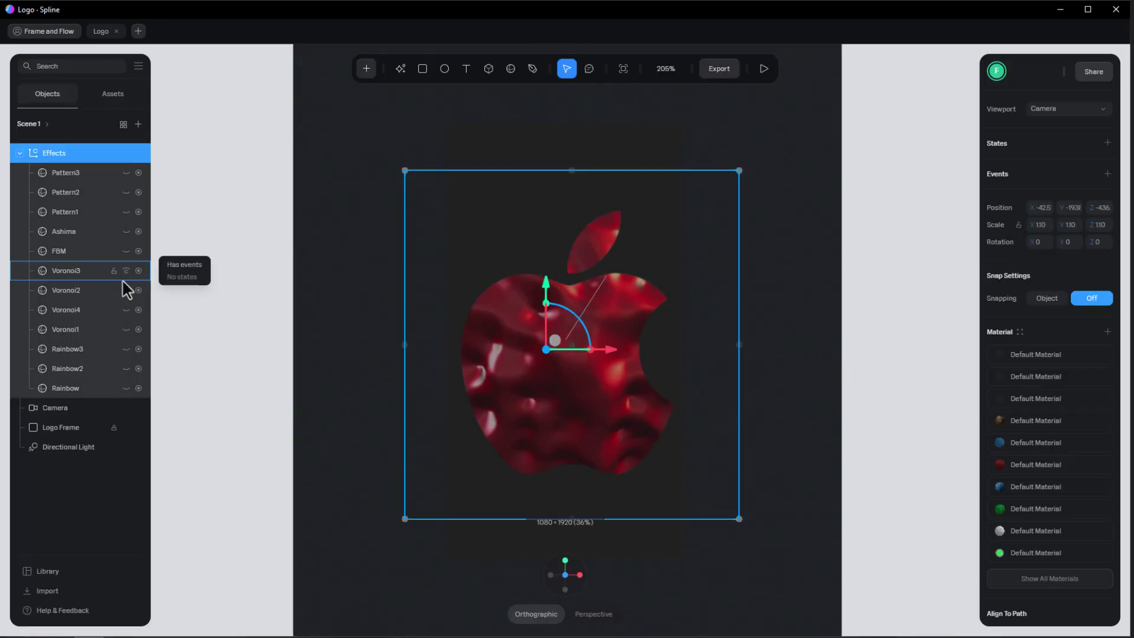
Examine the Displace layer settings of Voronoi3 in its Base State.
click(51, 273)
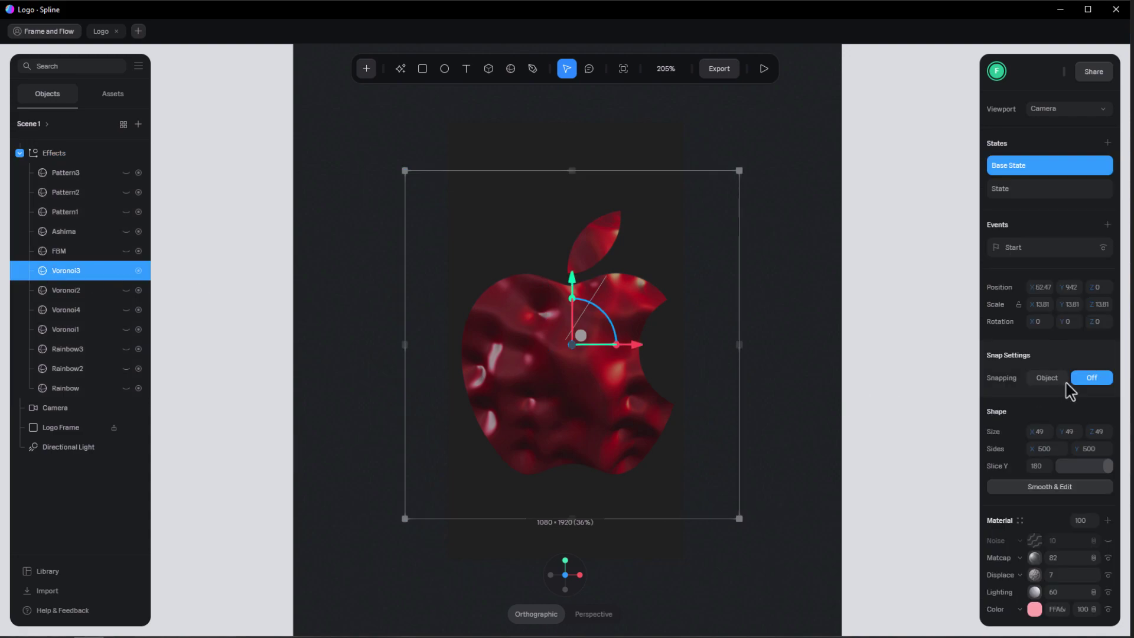
scroll(1048, 408, down, 2)
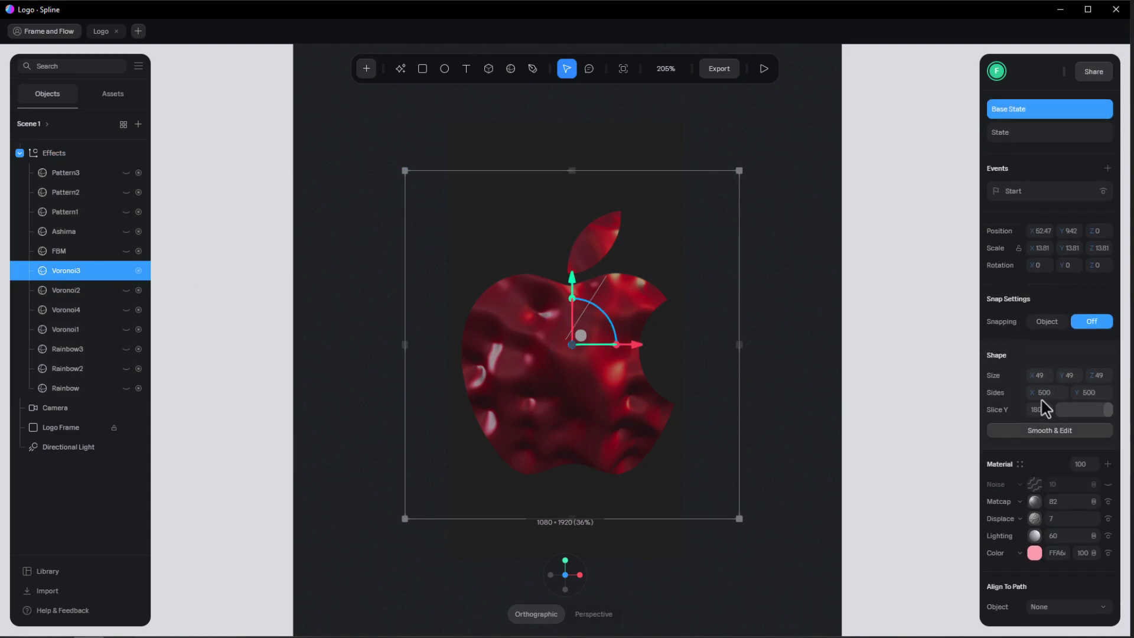
click(1019, 513)
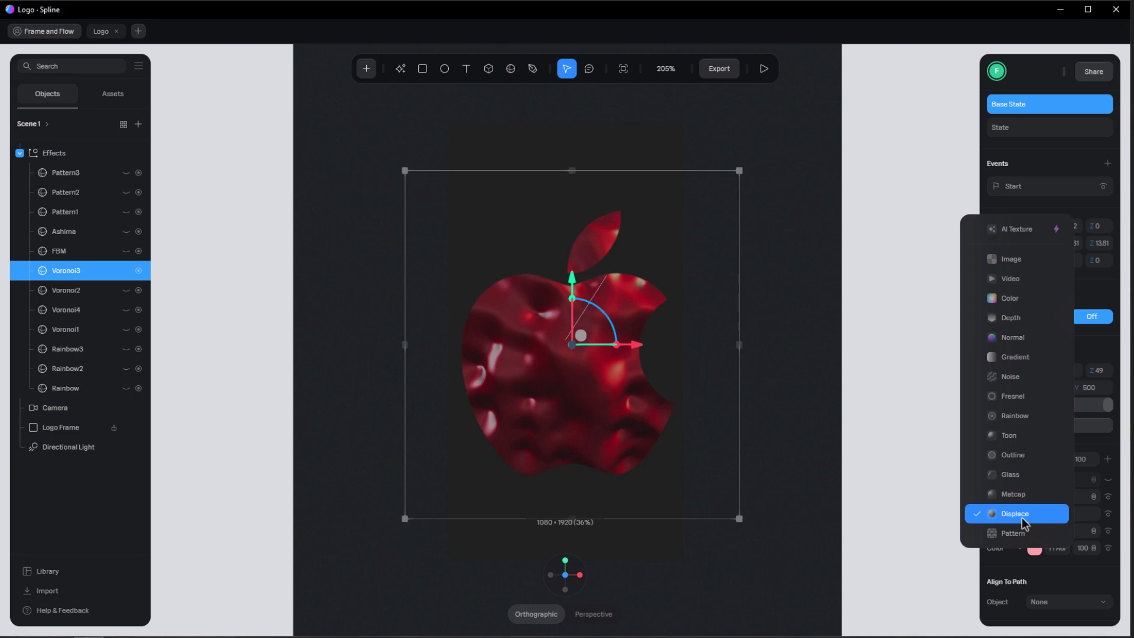
click(1021, 517)
click(1037, 514)
scroll(1039, 515, down, 4)
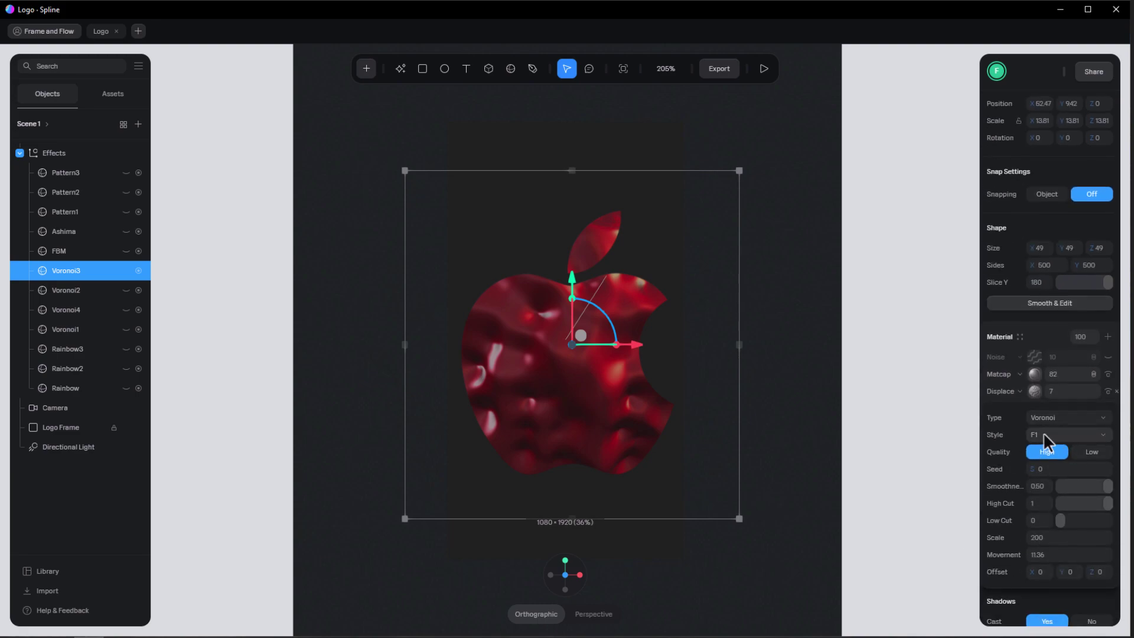
scroll(1020, 408, up, 6)
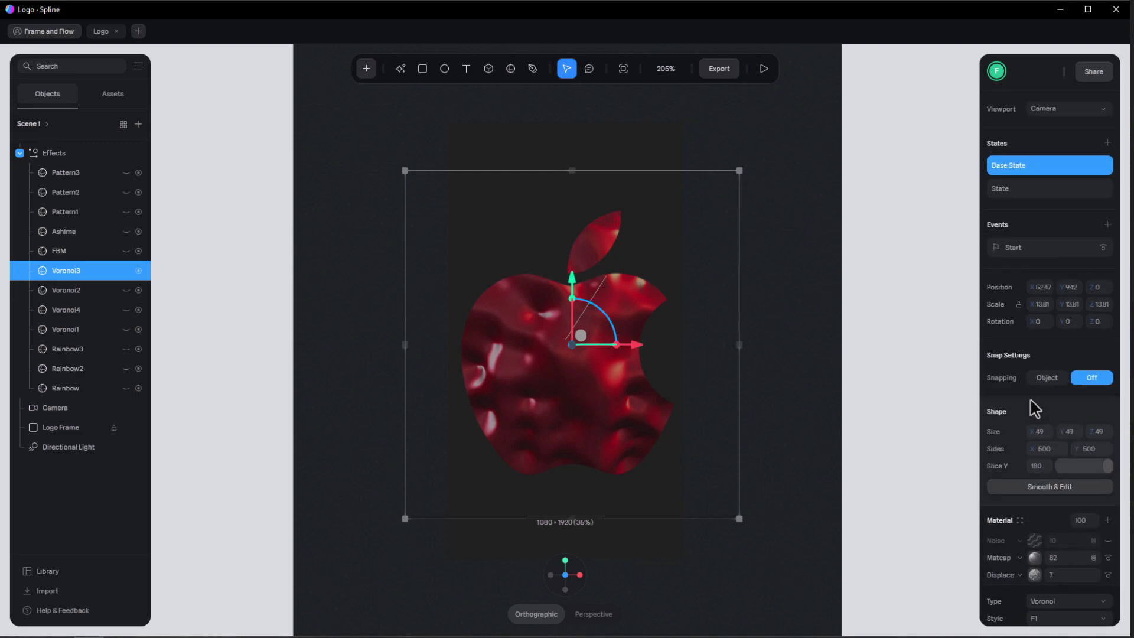
Examine the Displace layer's Movement setting for Voronoi3 in its second state.
click(1031, 187)
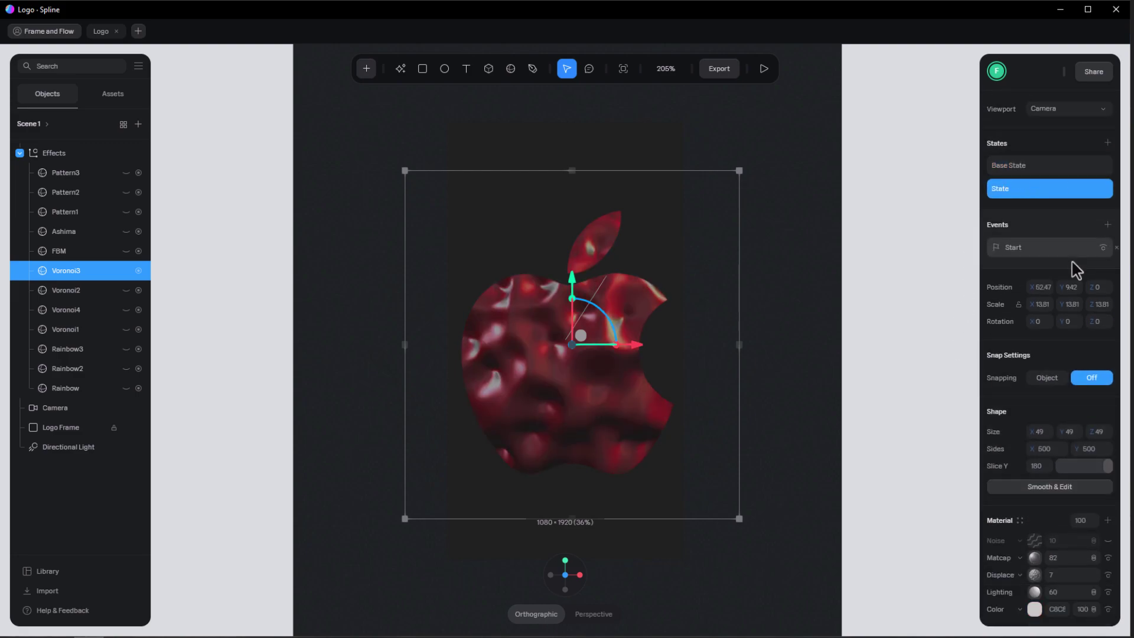
scroll(1064, 328, down, 6)
click(1034, 330)
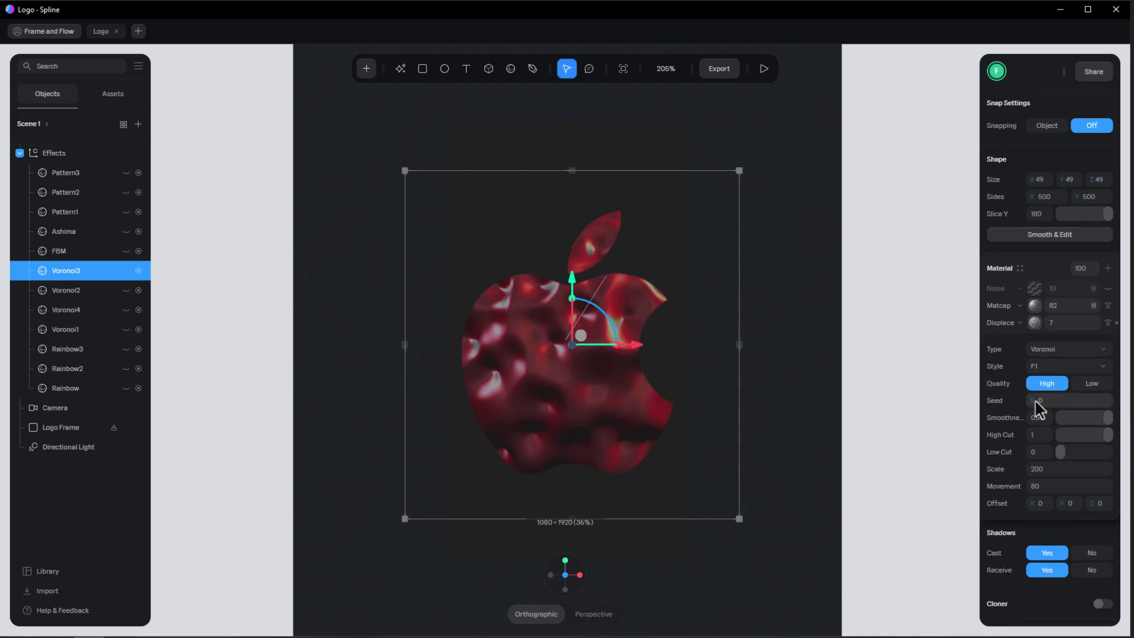
scroll(1030, 413, down, 2)
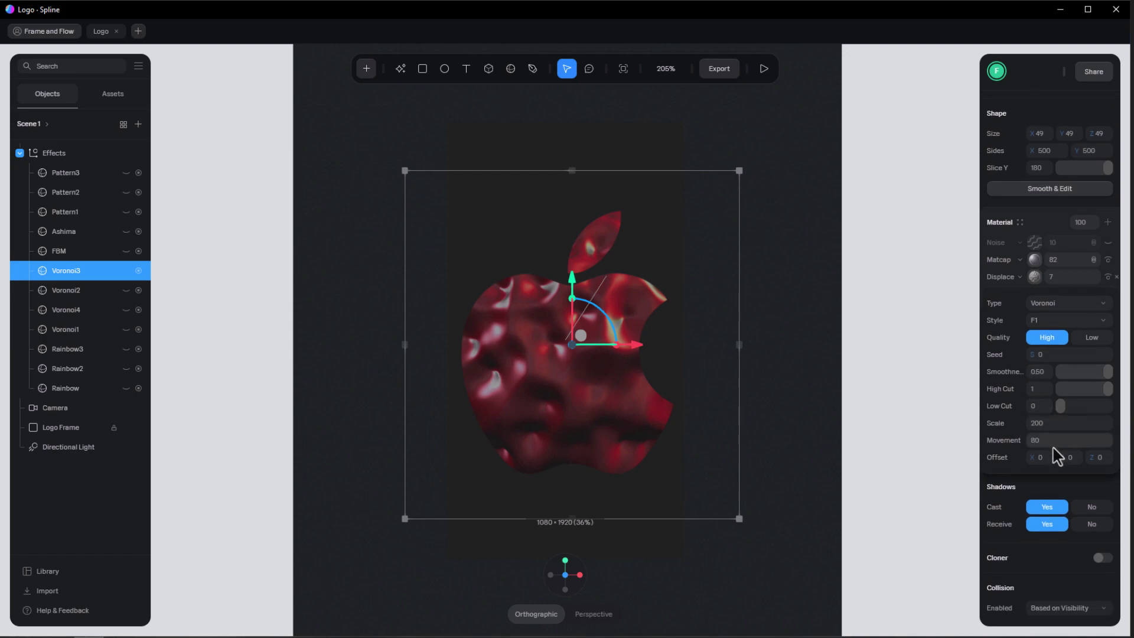
click(999, 239)
scroll(1014, 343, up, 1)
scroll(1014, 331, up, 8)
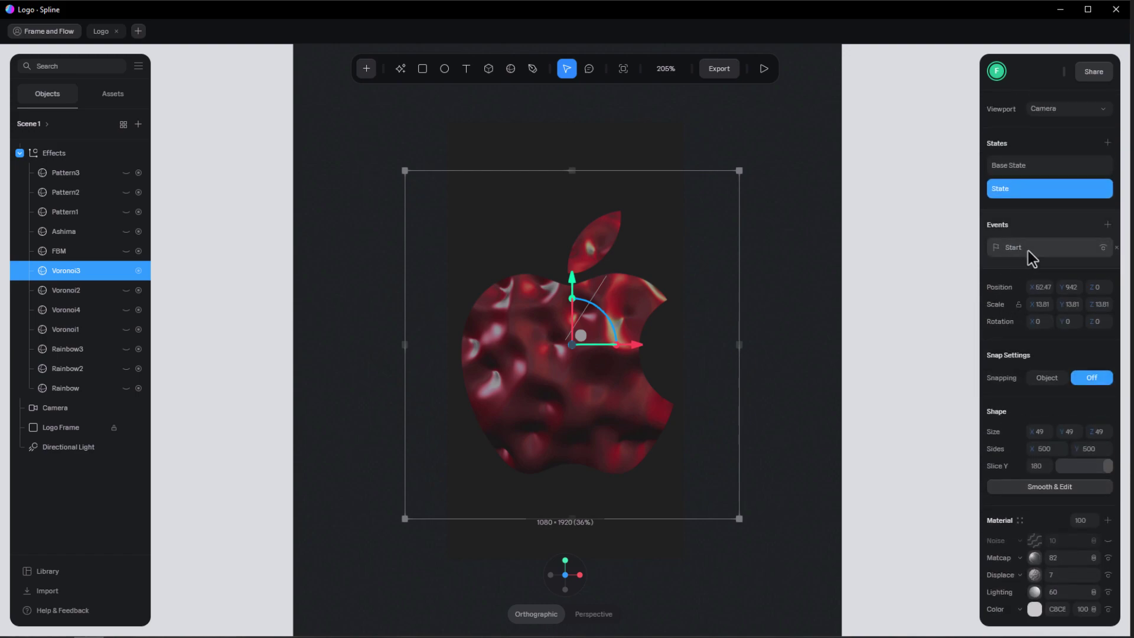
Inspect the transition action of Voronoi3's Start event and preview the looping animation.
click(1027, 250)
click(887, 194)
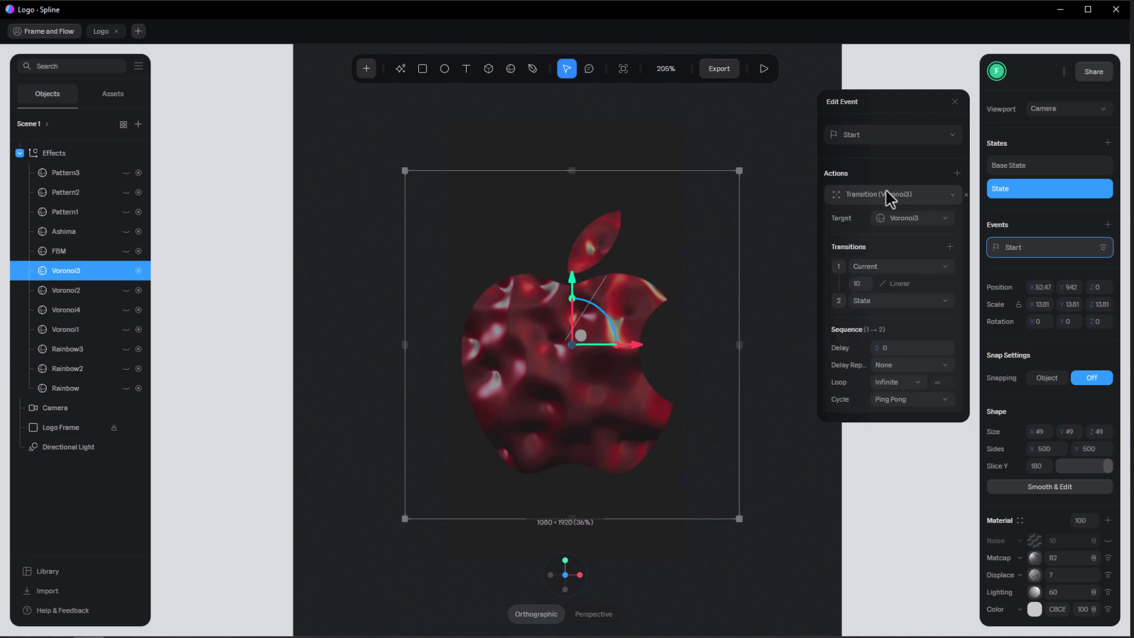
click(763, 70)
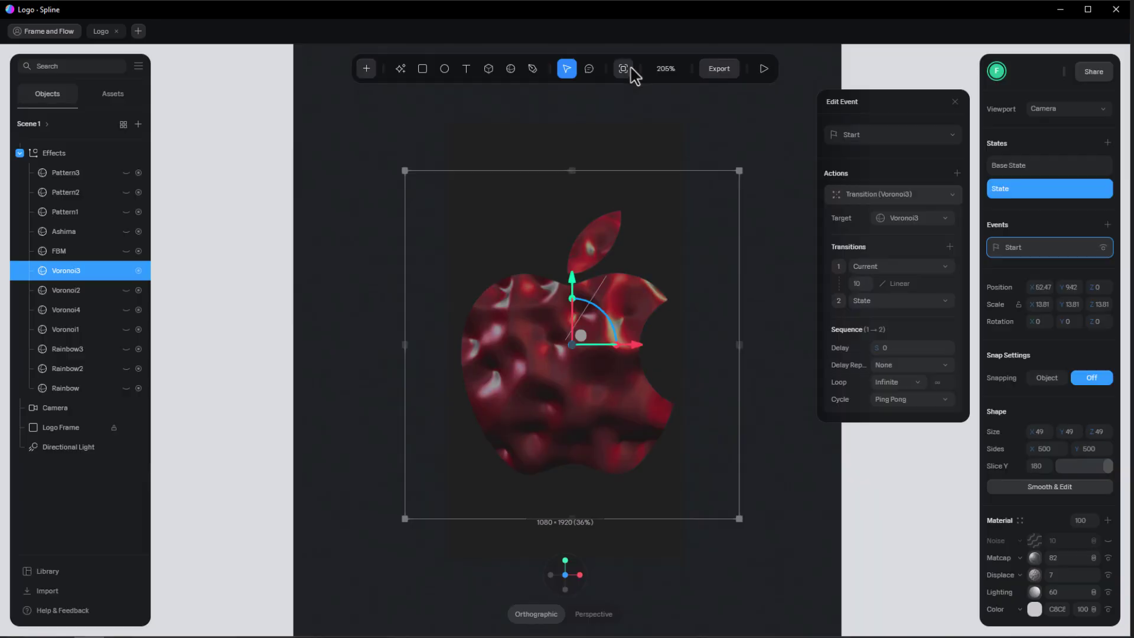
click(636, 70)
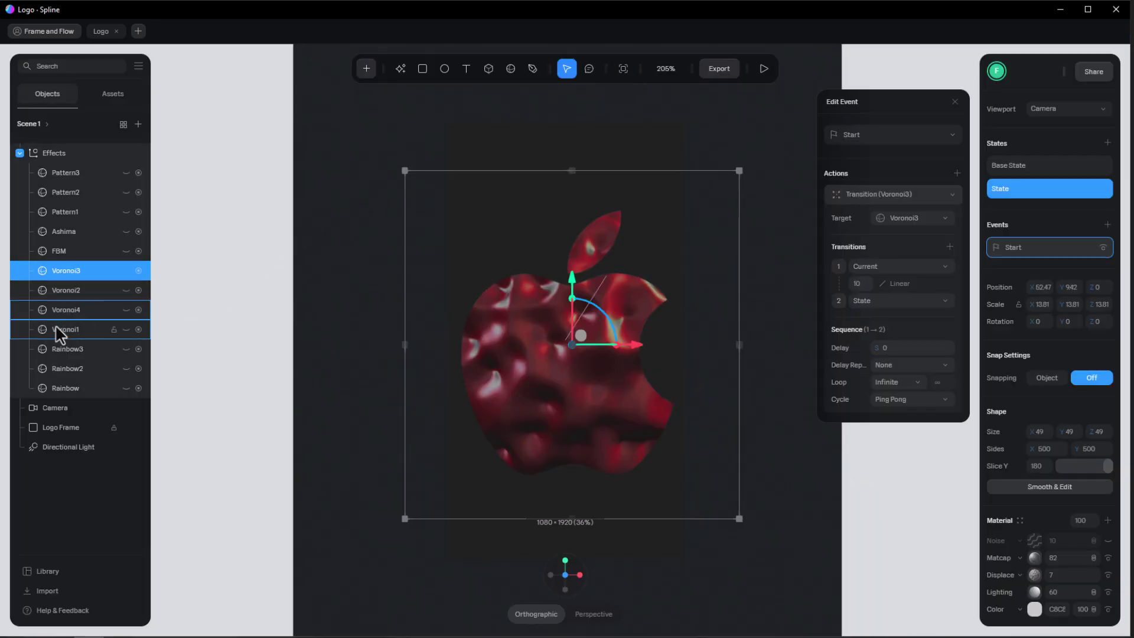
Show Voronoi2 in place of Voronoi3 and open the image choices for its Matcap layer.
click(126, 271)
click(125, 290)
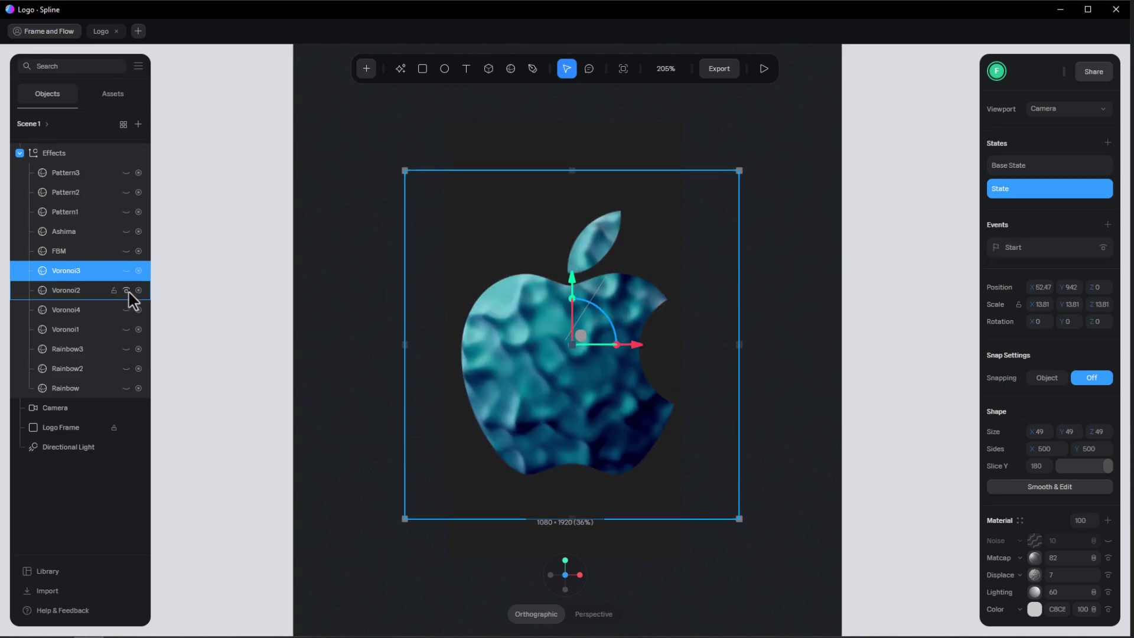
click(68, 282)
scroll(1063, 496, down, 1)
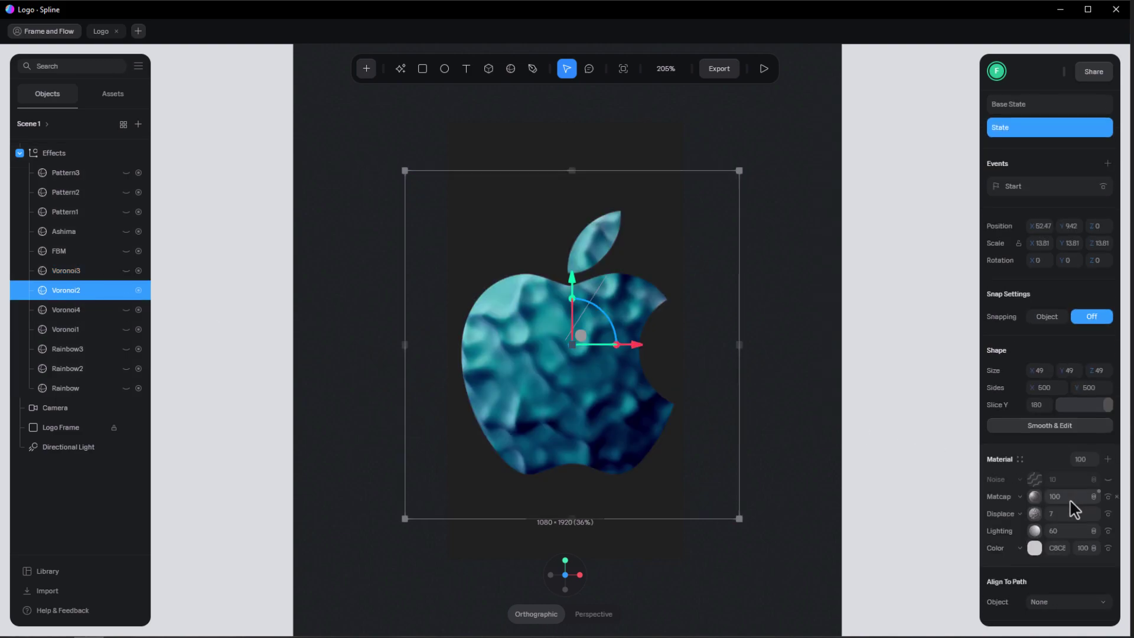
click(1034, 497)
scroll(914, 390, down, 1)
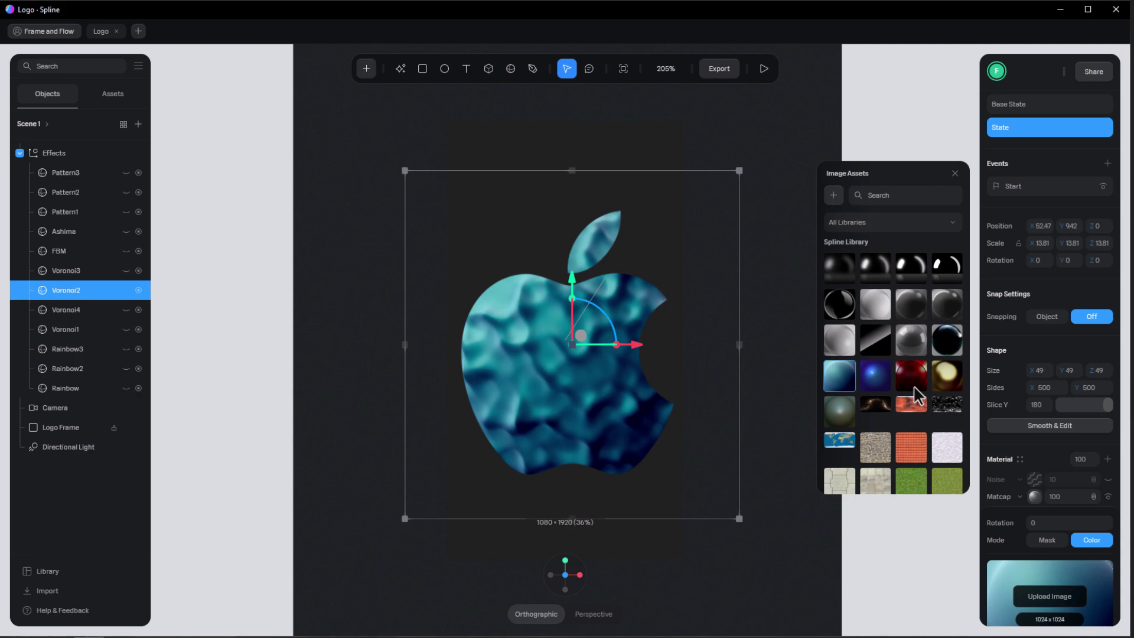
Try the light grey, black and blue matcap images on Voronoi2, and restore the teal one.
click(875, 304)
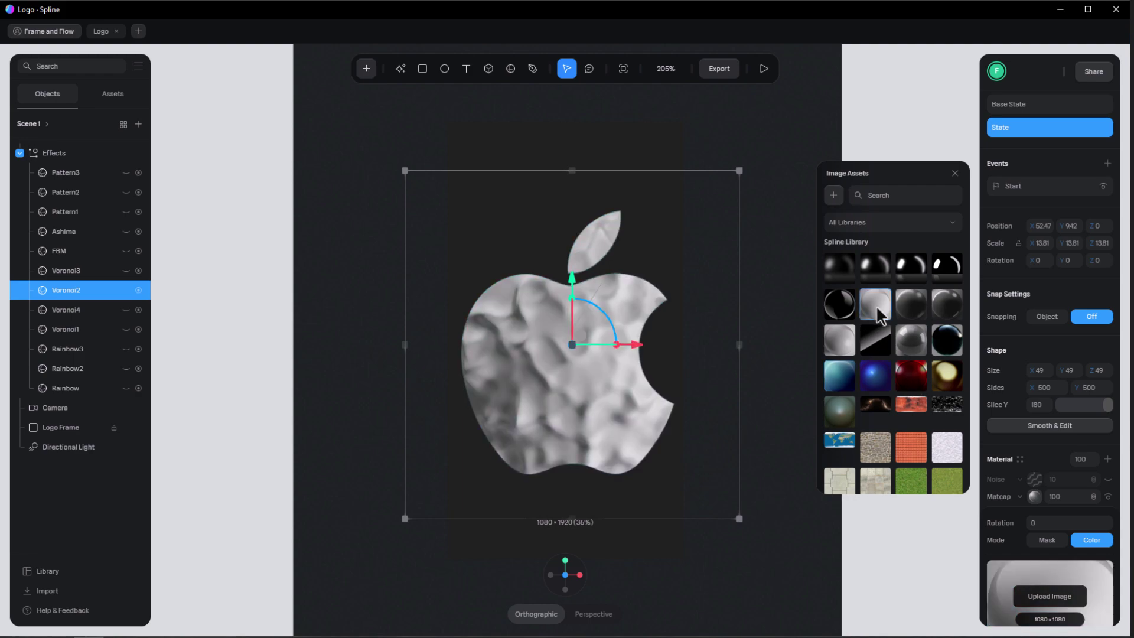
click(841, 307)
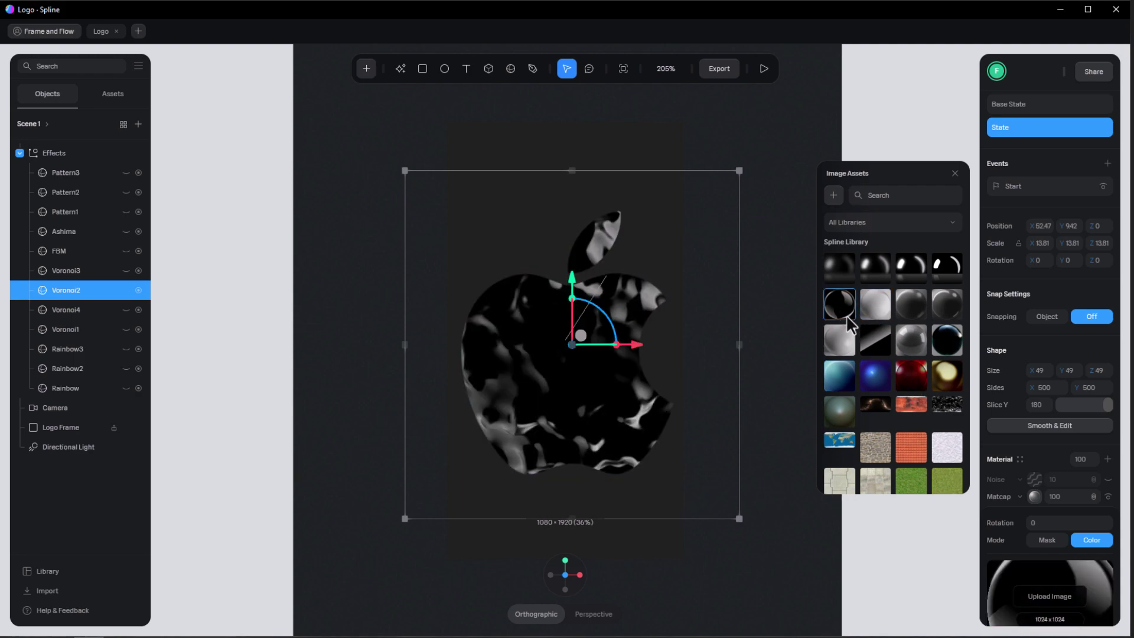
click(846, 345)
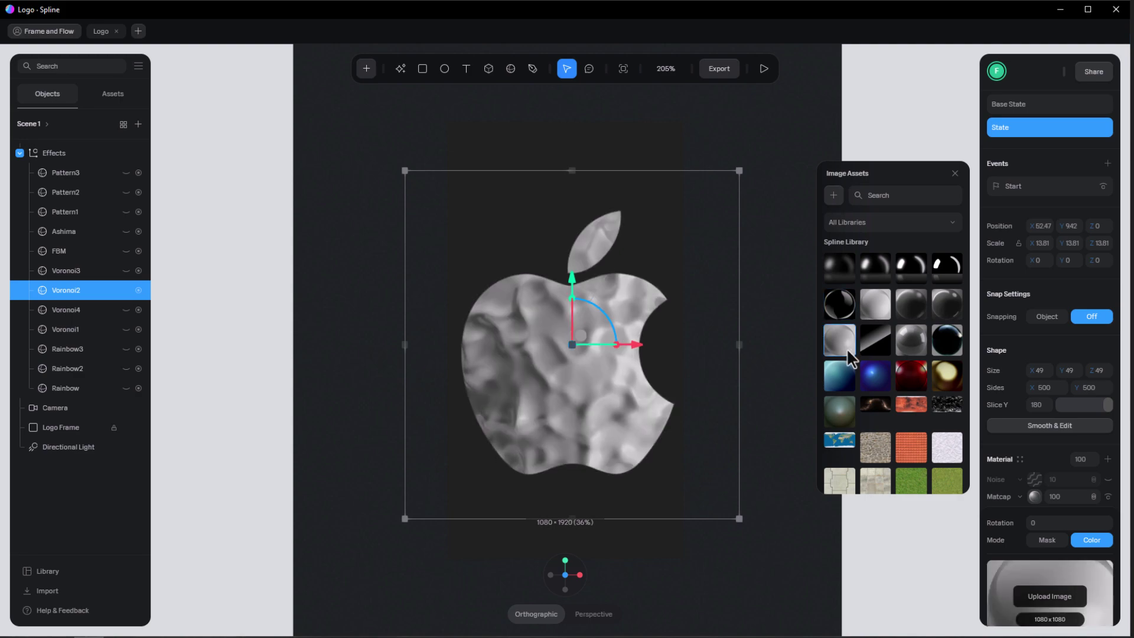
click(874, 378)
click(839, 377)
click(902, 533)
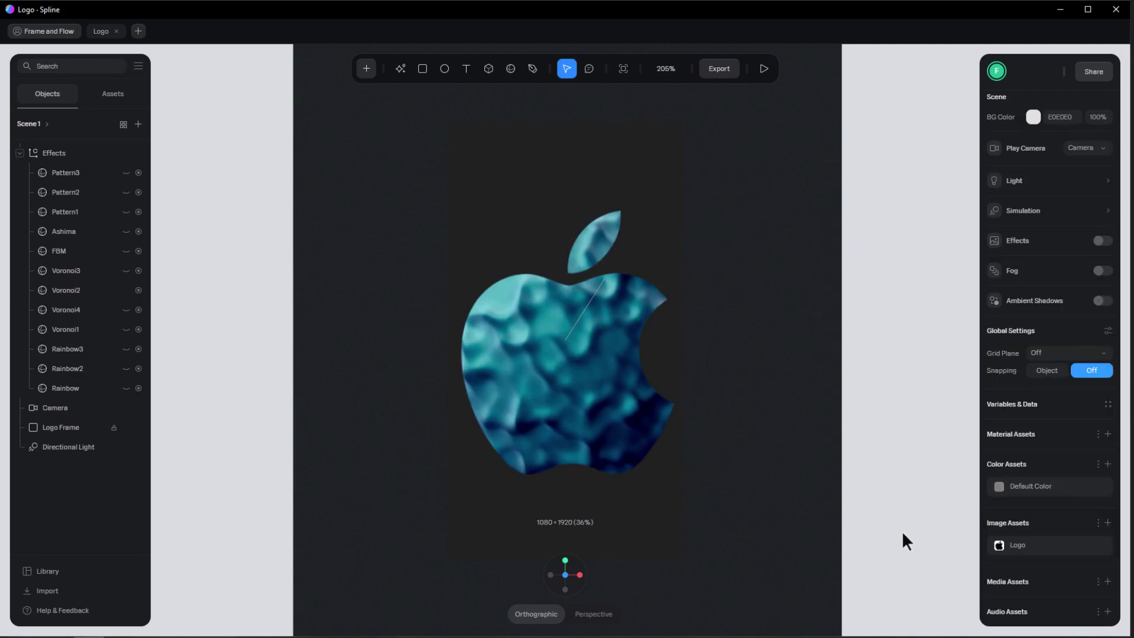
Collapse the Effects group and examine the Logo Frame's image mask layer and the Logo image asset.
click(22, 157)
click(20, 153)
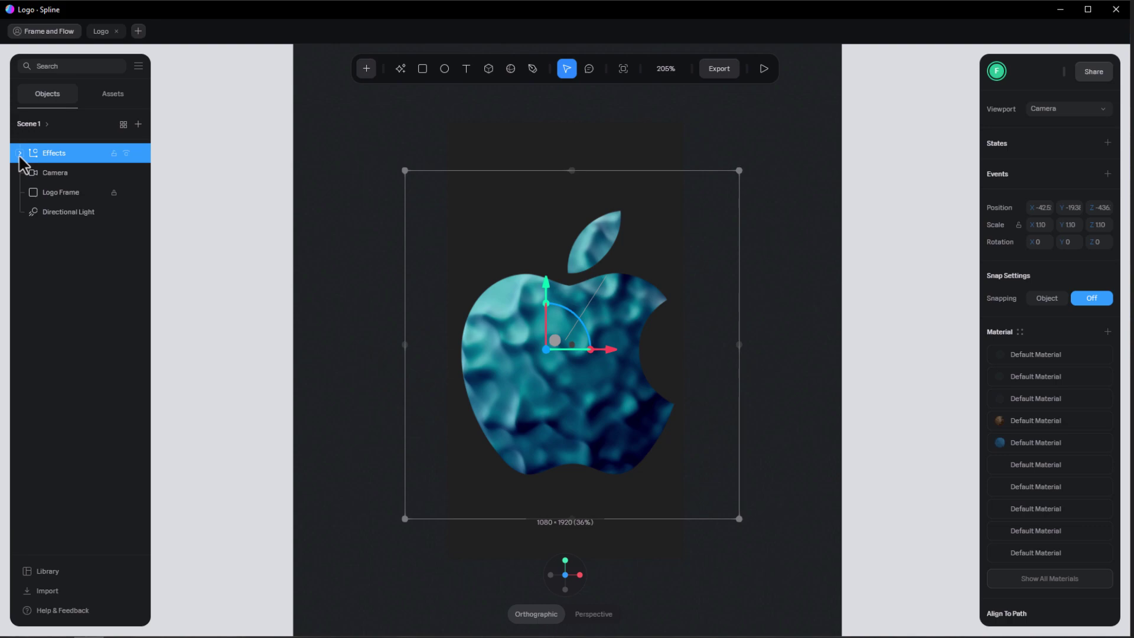
click(62, 198)
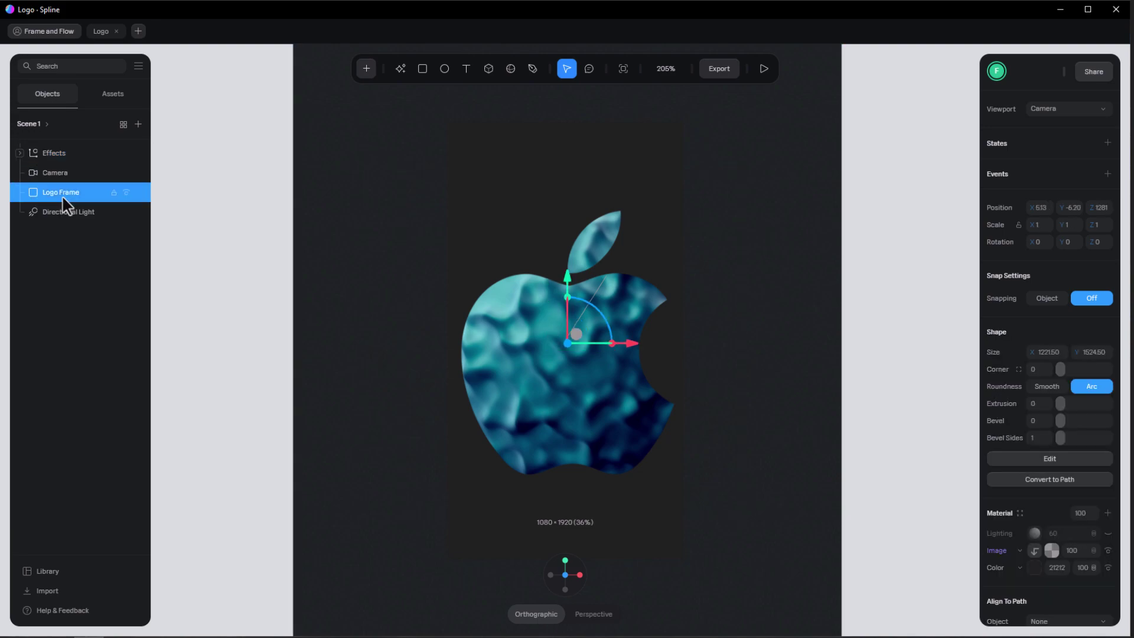
scroll(1057, 544, down, 1)
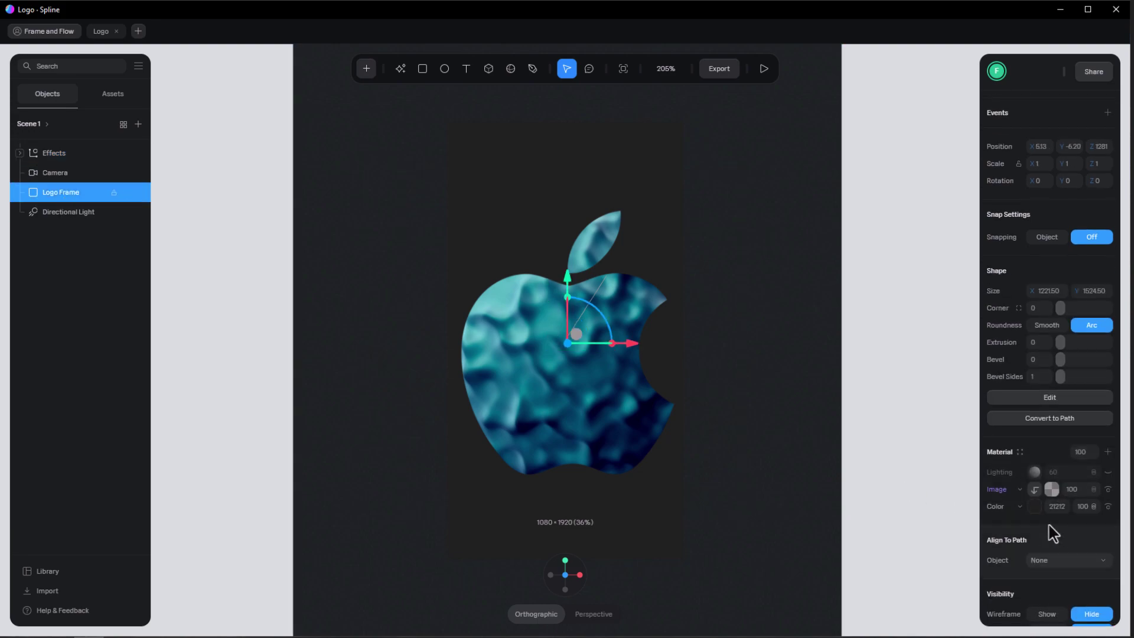
click(1052, 489)
scroll(1033, 472, down, 1)
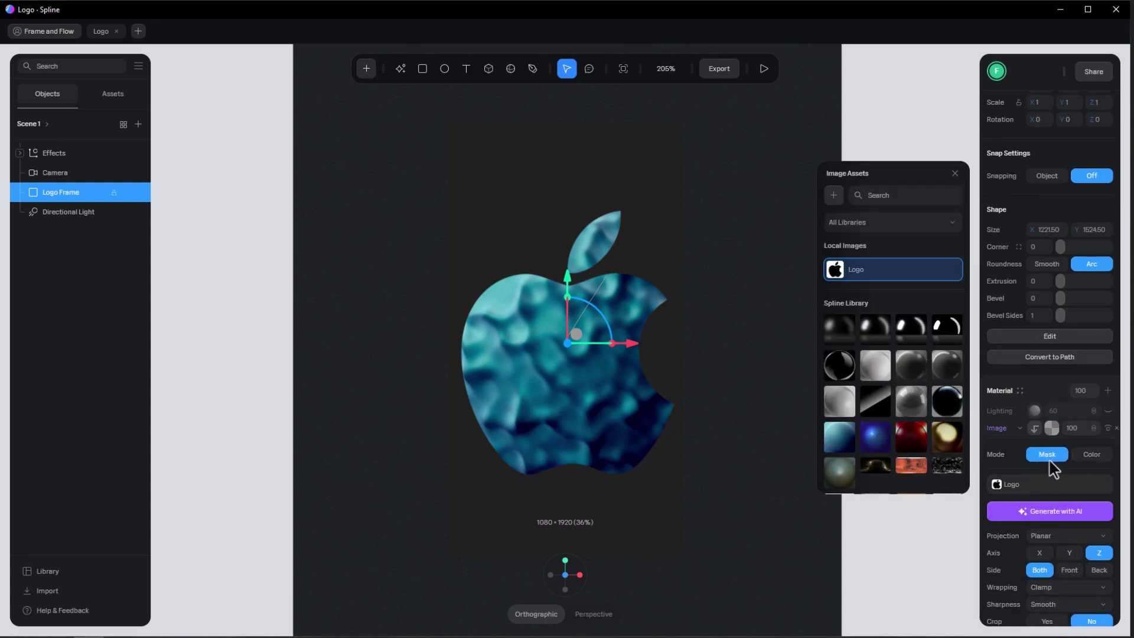
click(1035, 428)
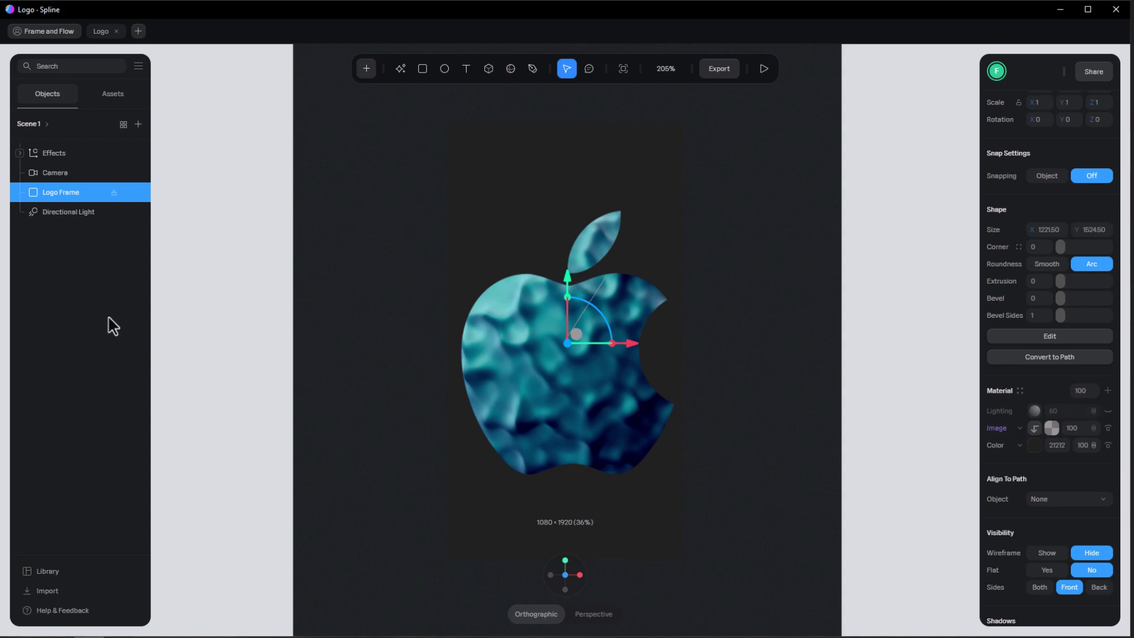
click(116, 95)
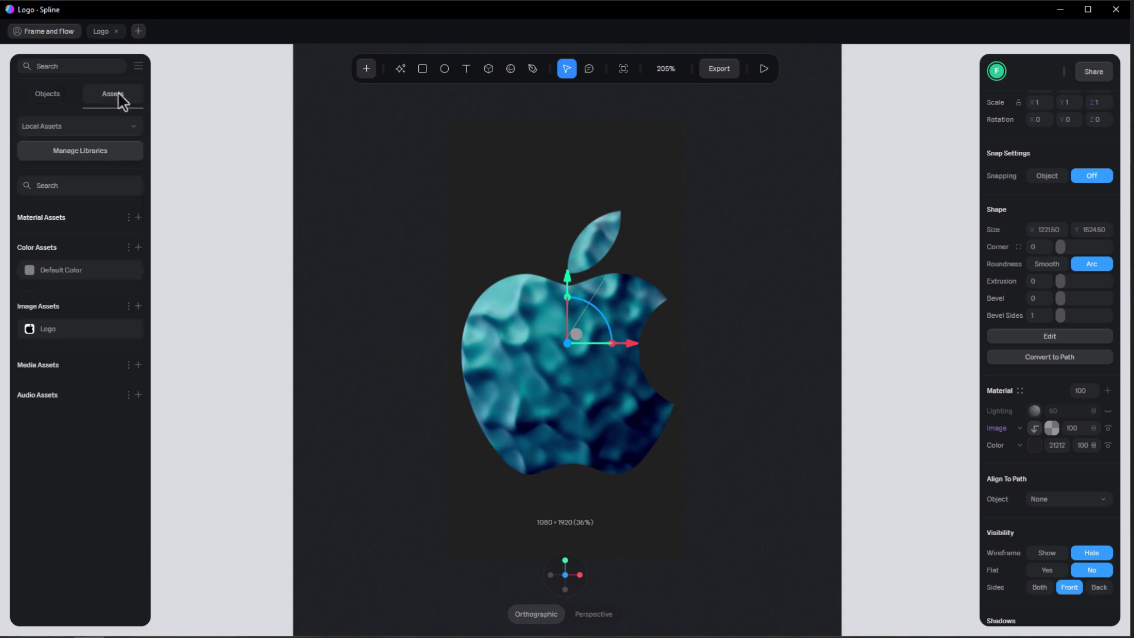
click(51, 332)
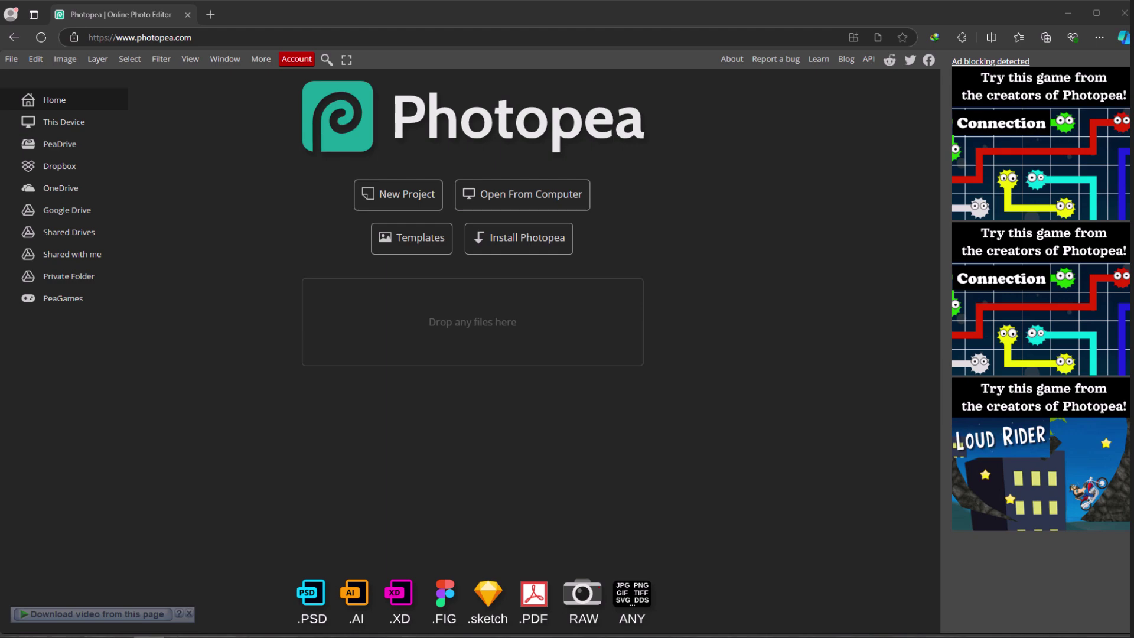
Switch to Photopea, open the Microsoft logo file and delete its white background using the Magic Wand.
drag(0, 354, 486, 353)
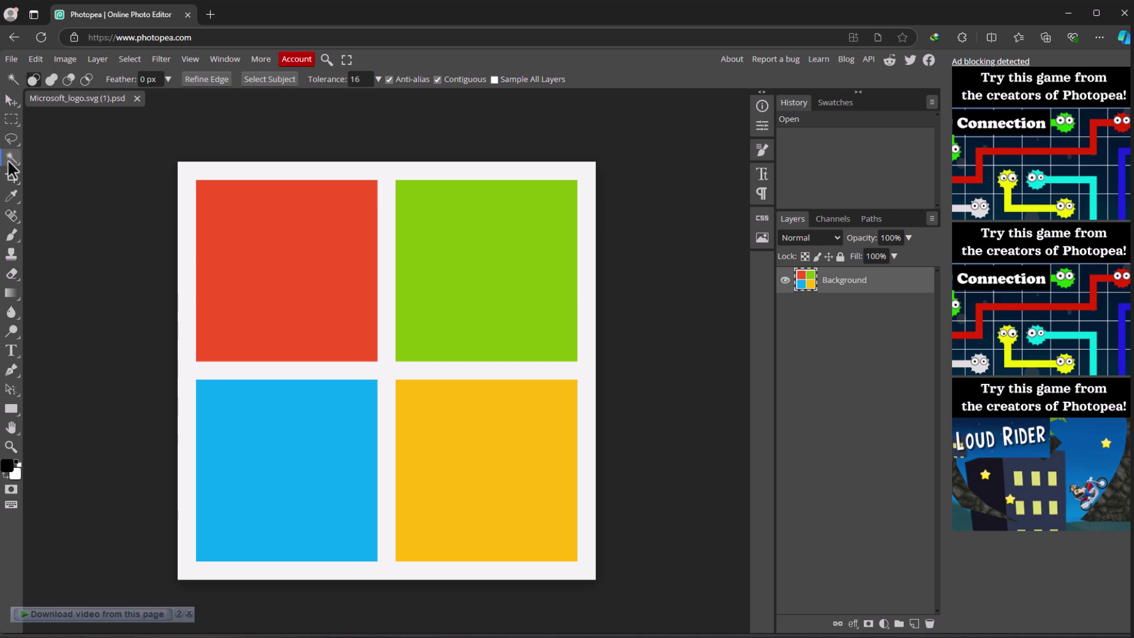
click(306, 172)
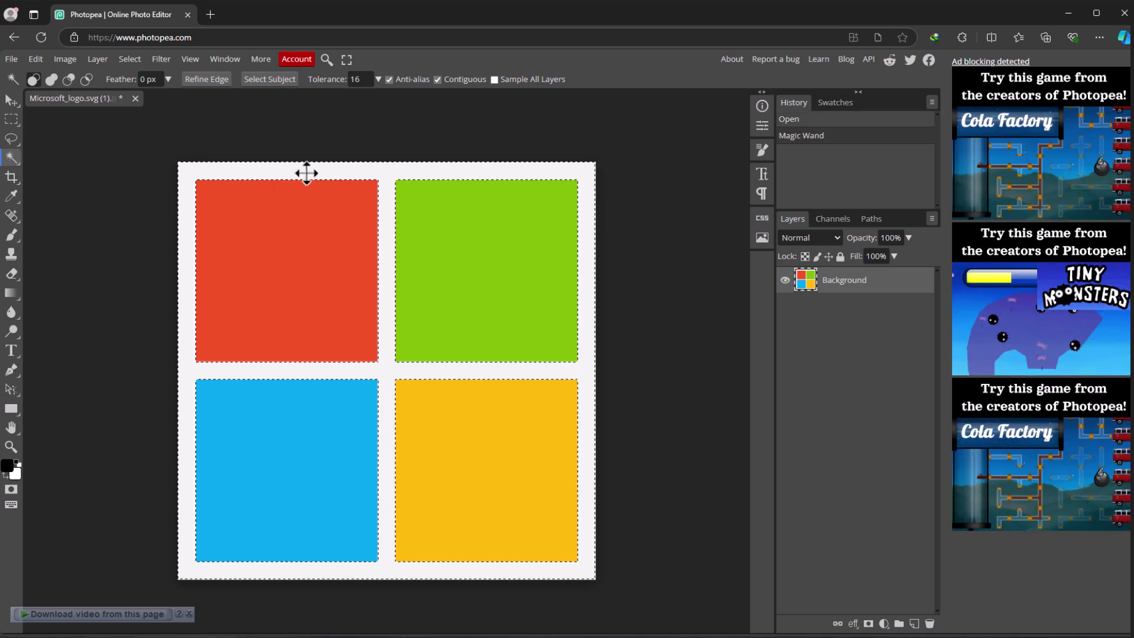
key(Delete)
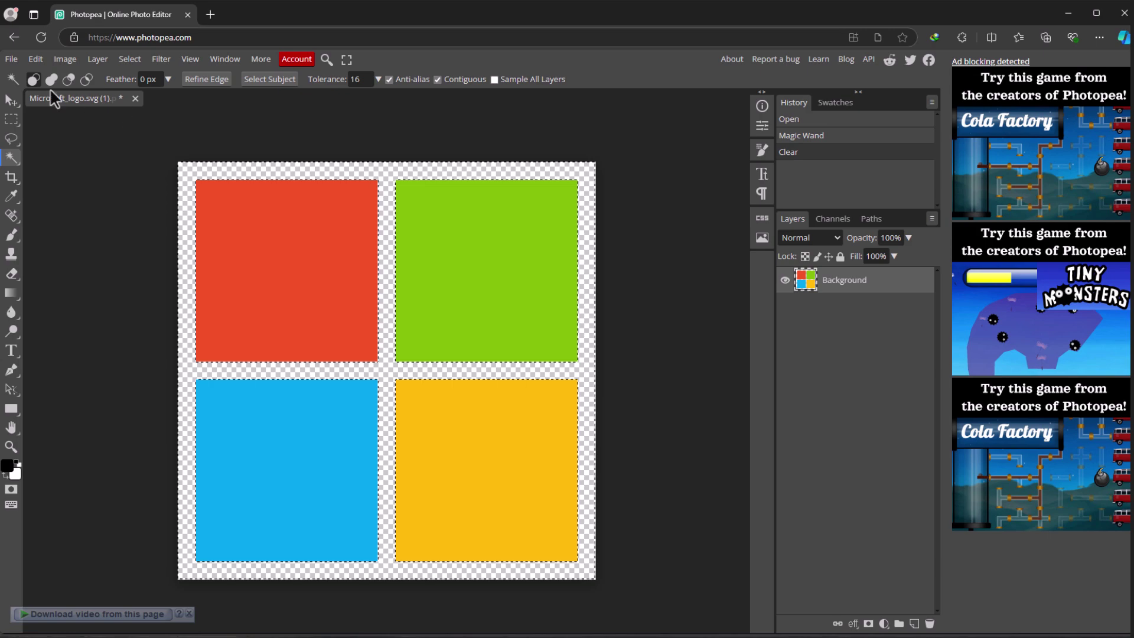
Deselect the background area and apply a Threshold adjustment that turns the four coloured squares solid black.
click(69, 57)
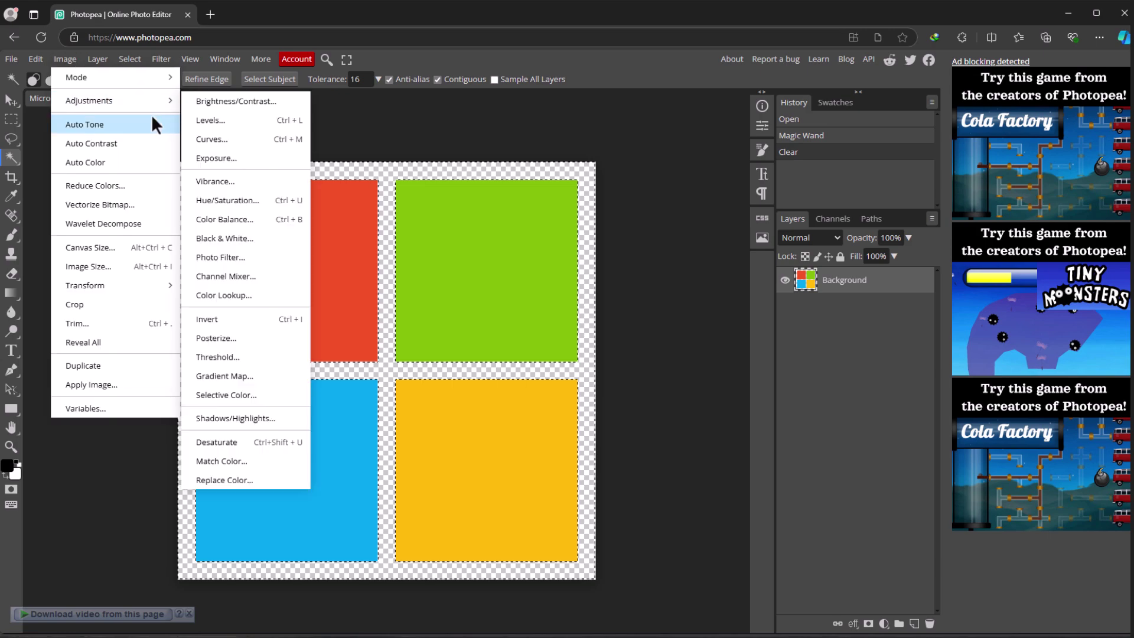
key(ctrl+d)
click(218, 356)
drag(194, 193, 271, 195)
click(329, 176)
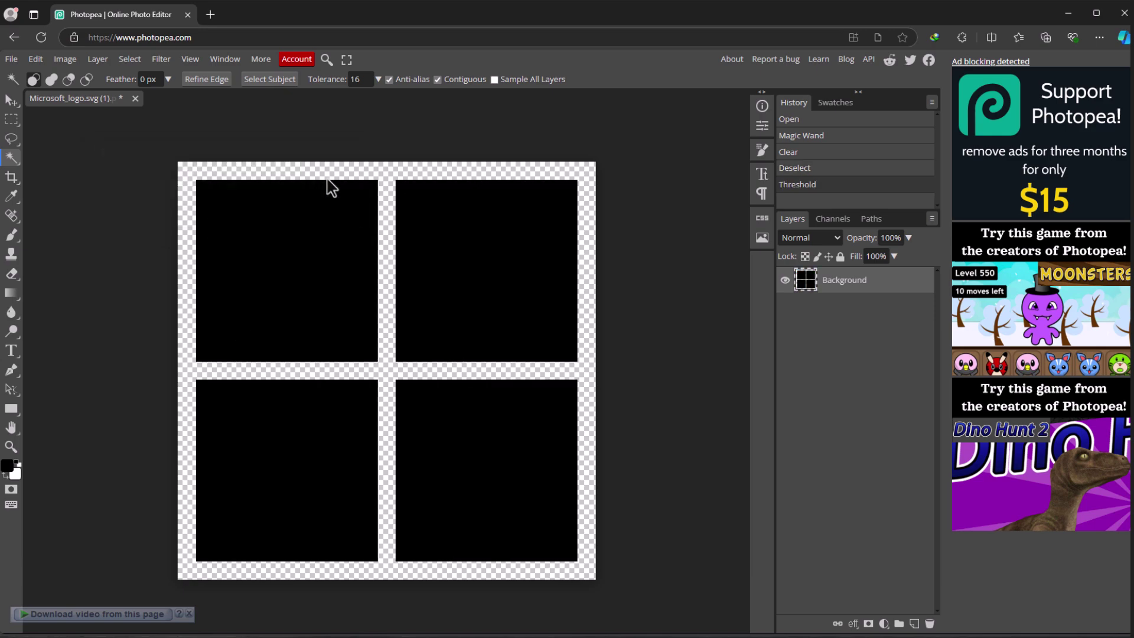
Add a new layer beneath the Background layer and fill it with white using the Paint Bucket tool.
click(915, 623)
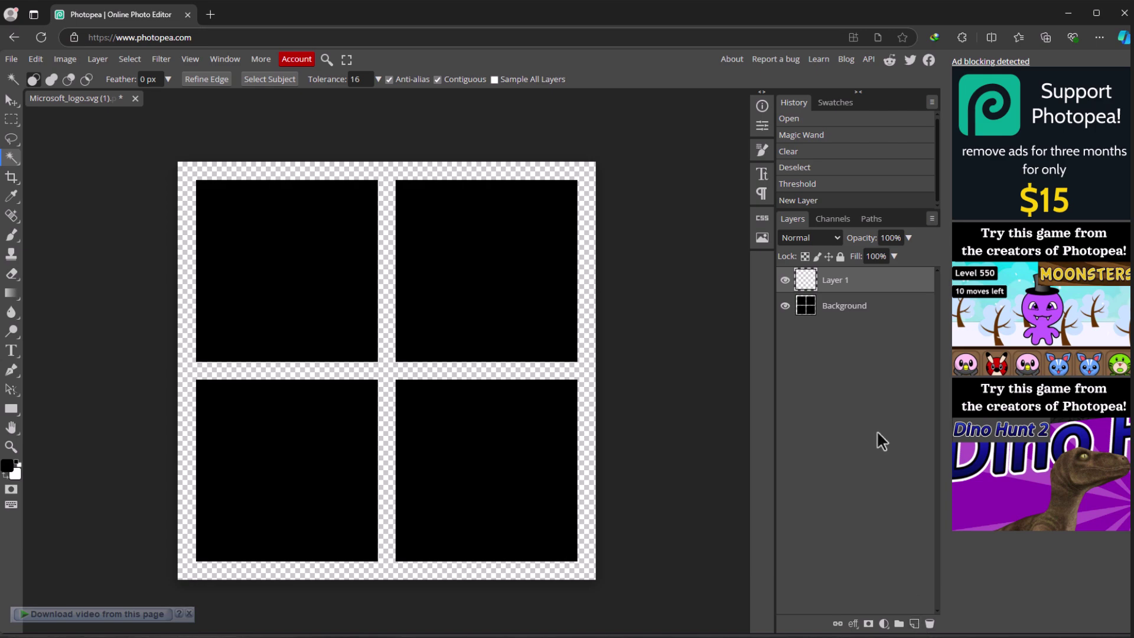
drag(856, 282, 851, 327)
click(17, 462)
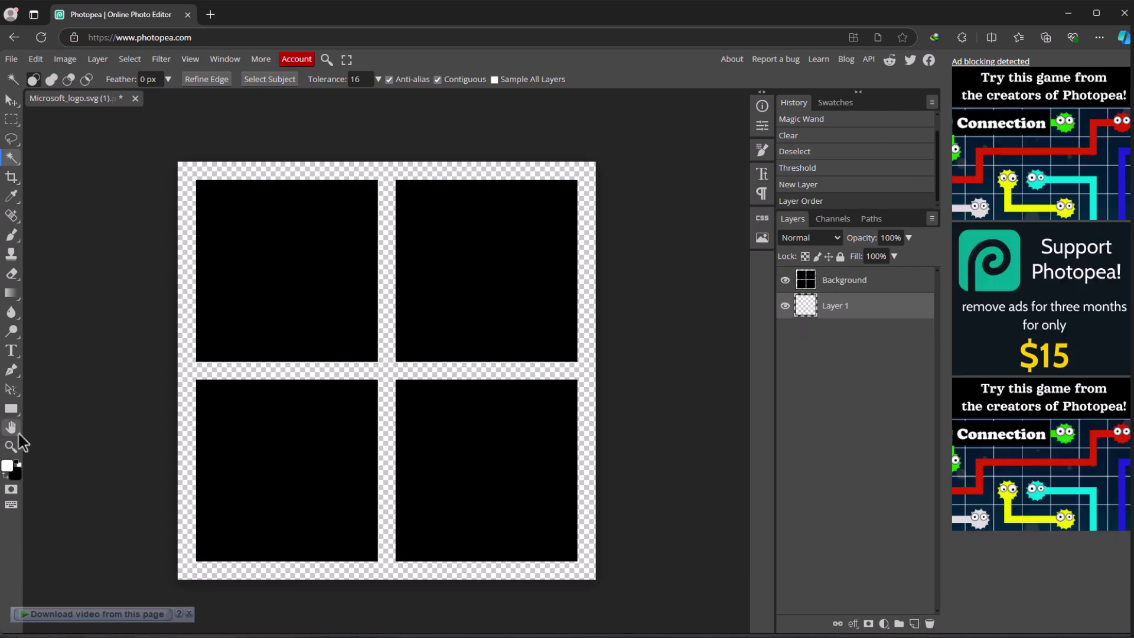
right_click(16, 297)
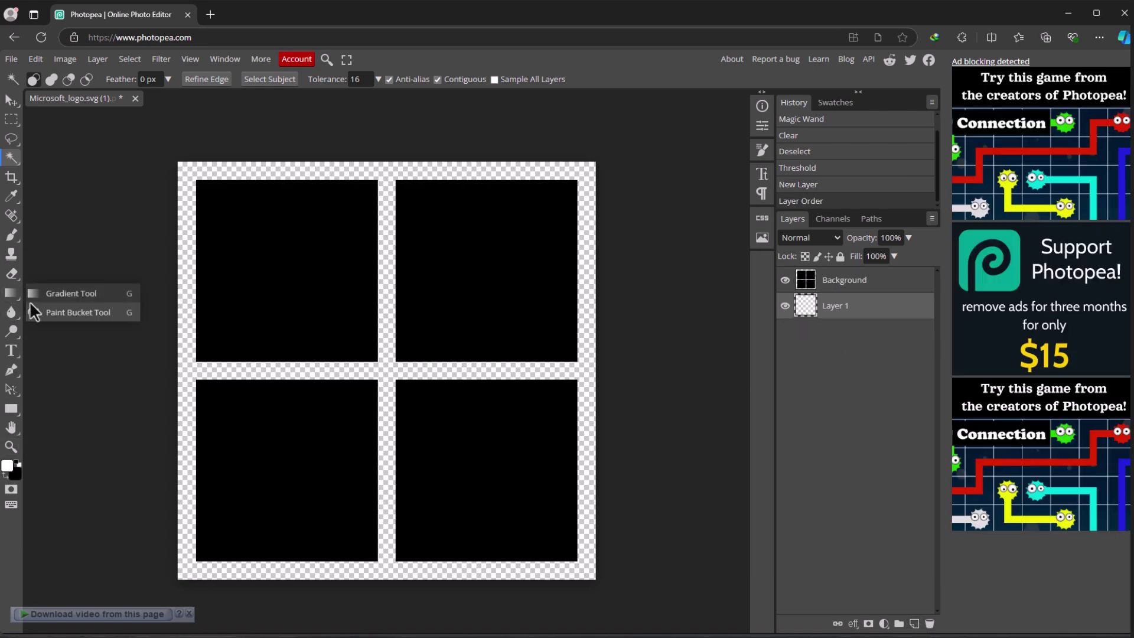
click(47, 311)
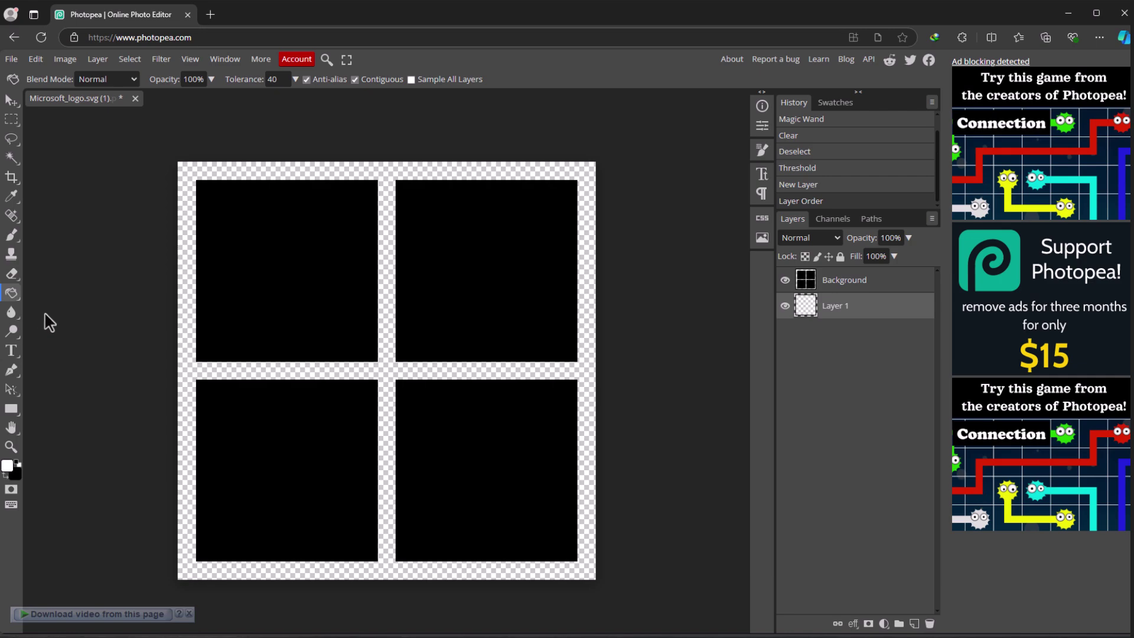
click(199, 374)
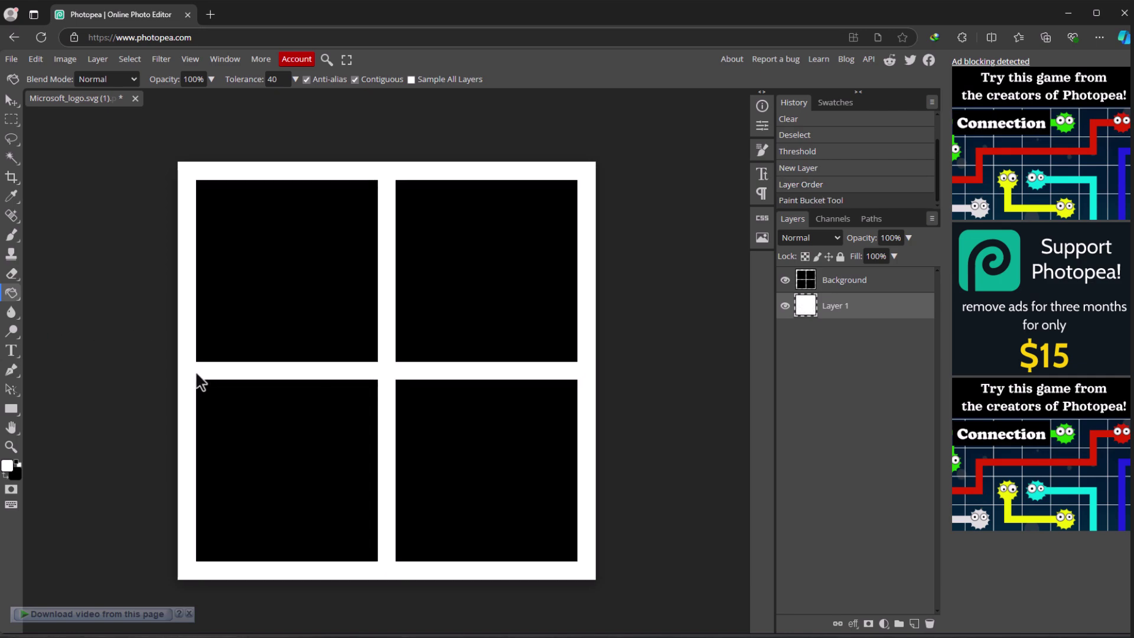
Scale the black squares on the Background layer to 80% about their centre.
click(847, 285)
click(36, 64)
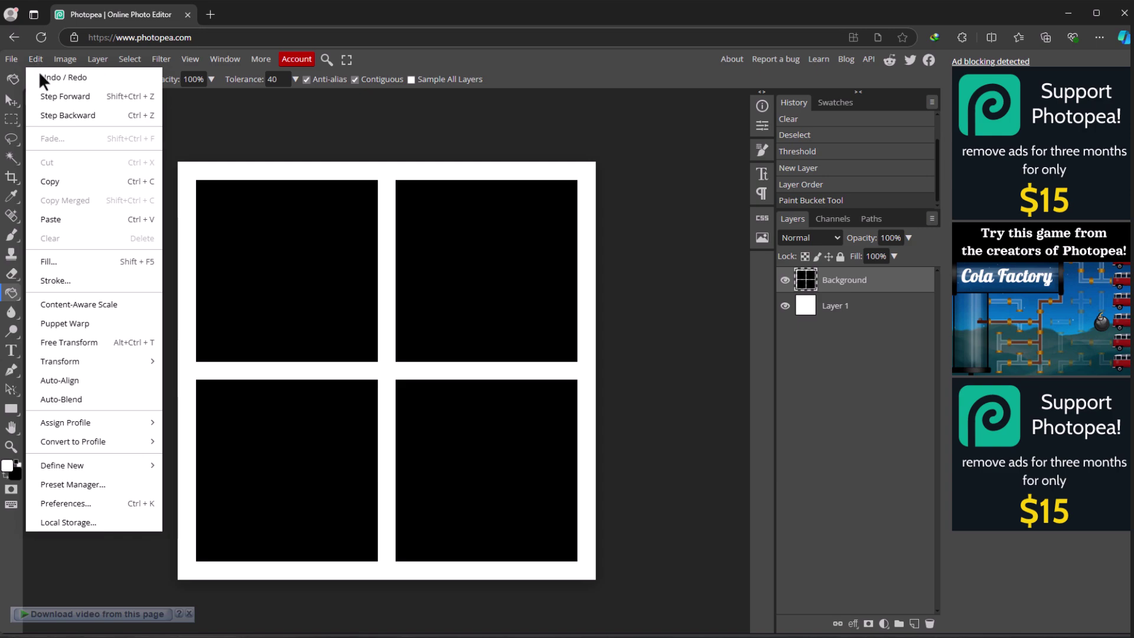
mouse_move(90, 359)
click(188, 384)
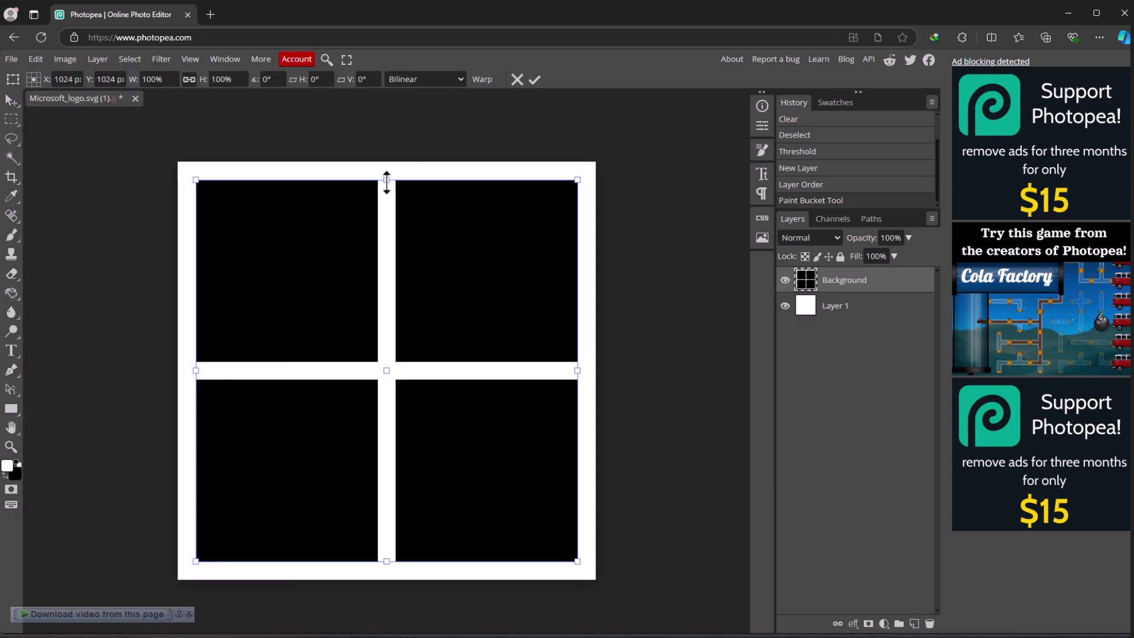
alt+drag(386, 182, 385, 219)
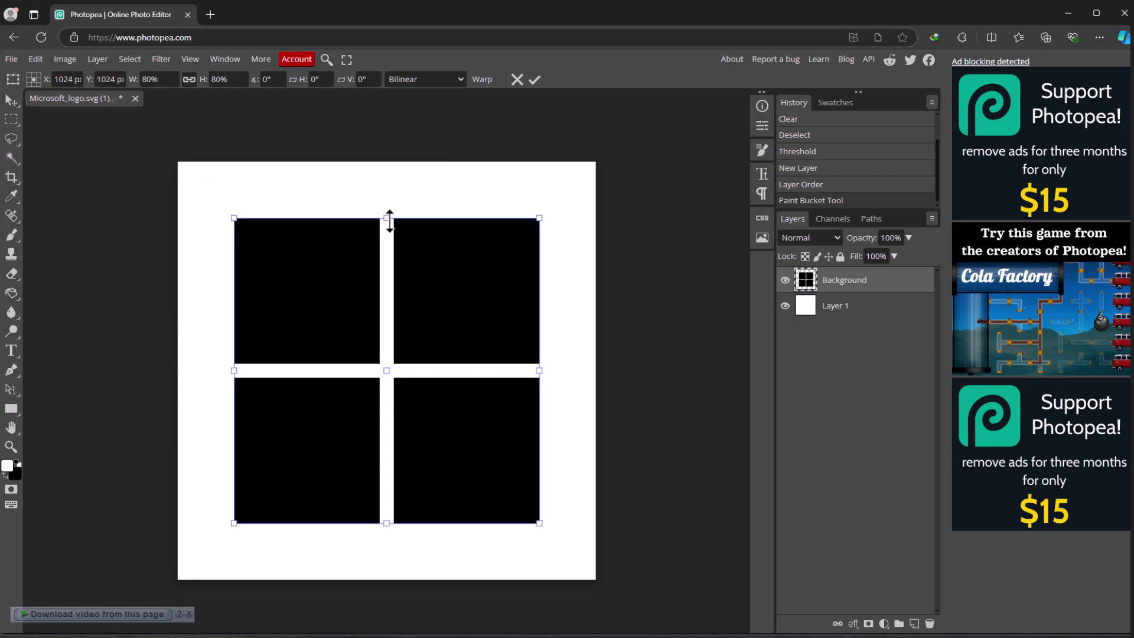
key(Return)
Save the edited Microsoft logo document.
click(11, 59)
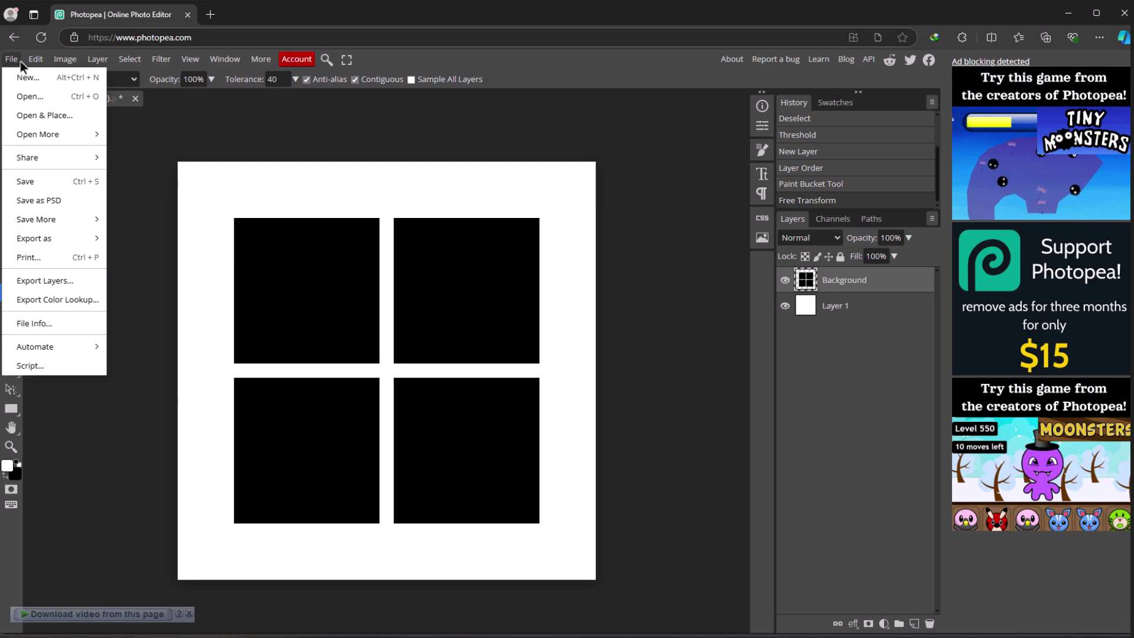
click(58, 181)
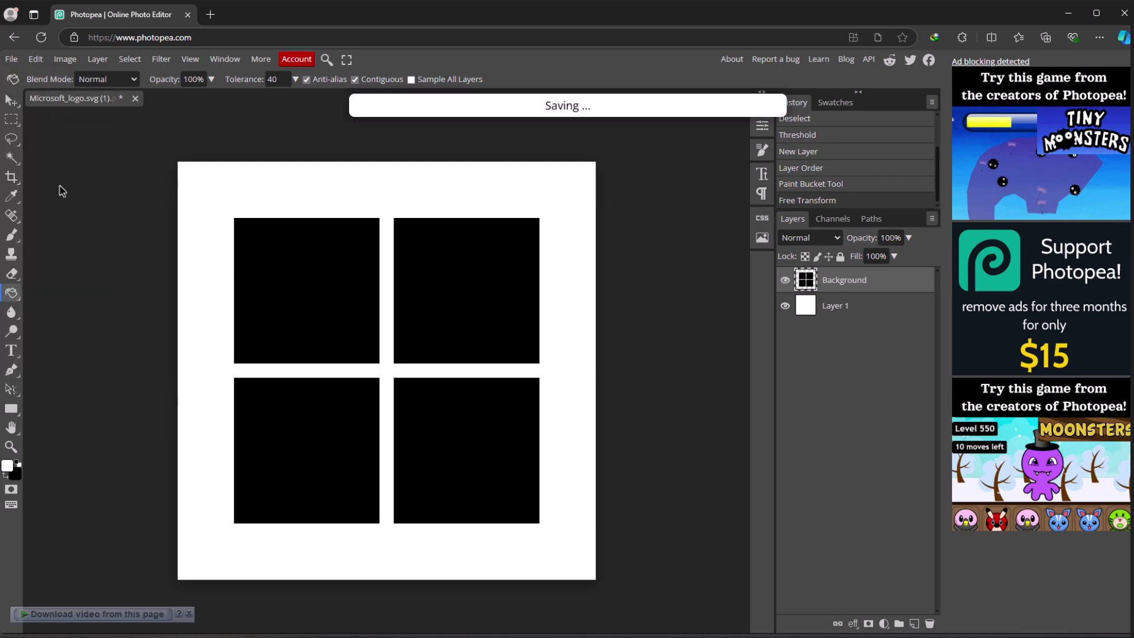
click(553, 97)
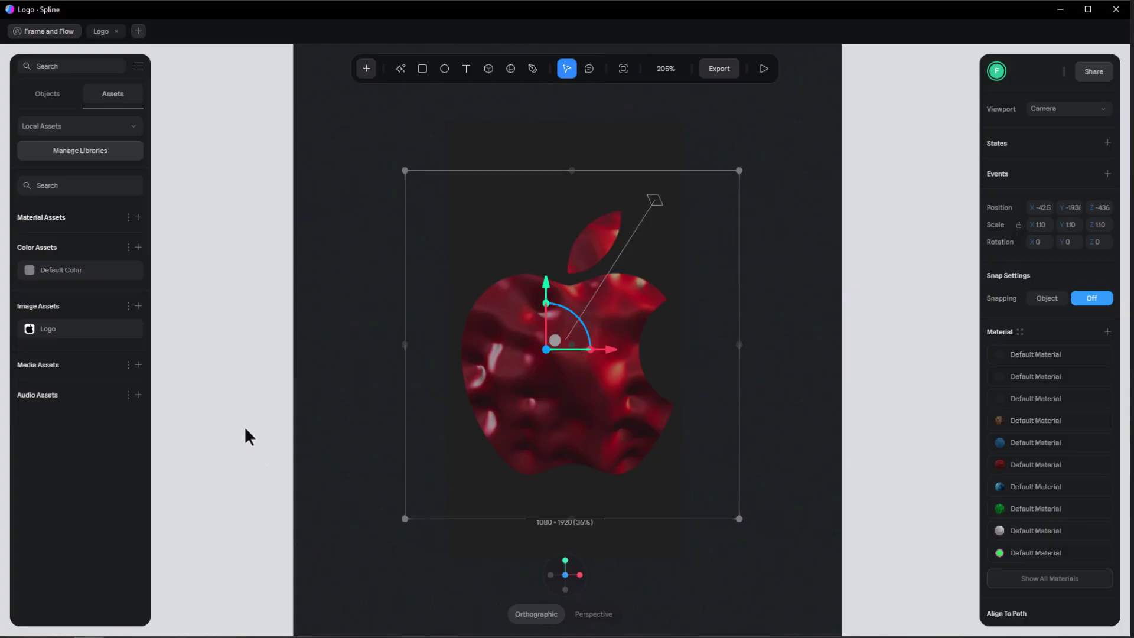
Switch to Spline, replace the Logo asset's image with the Microsoft_logo.svg (1) file and preview the animation.
click(81, 330)
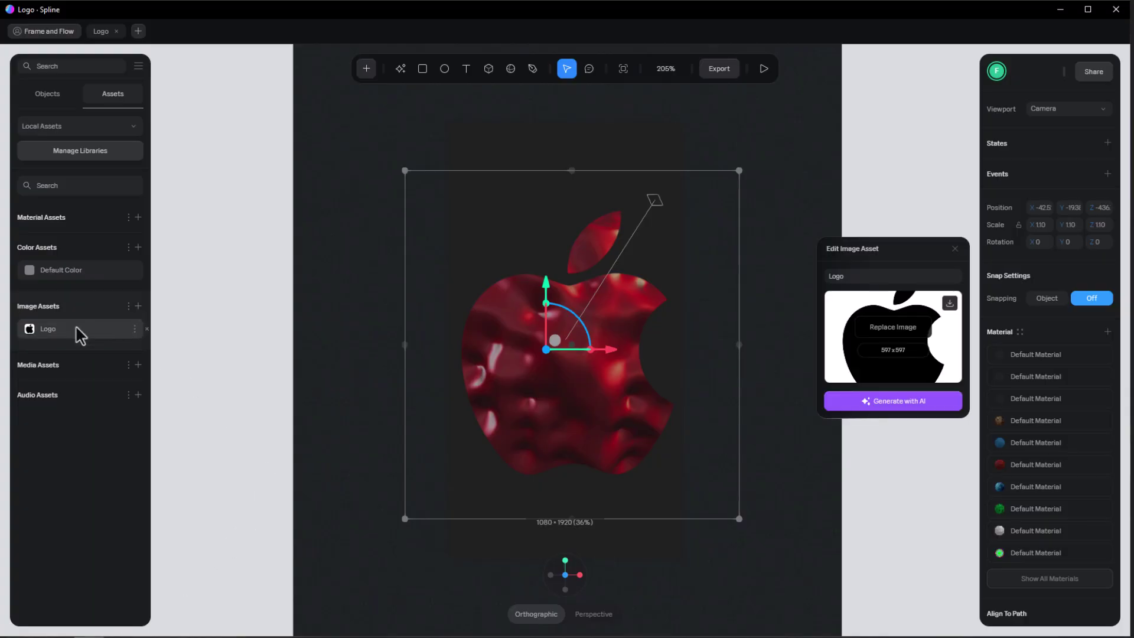
click(892, 328)
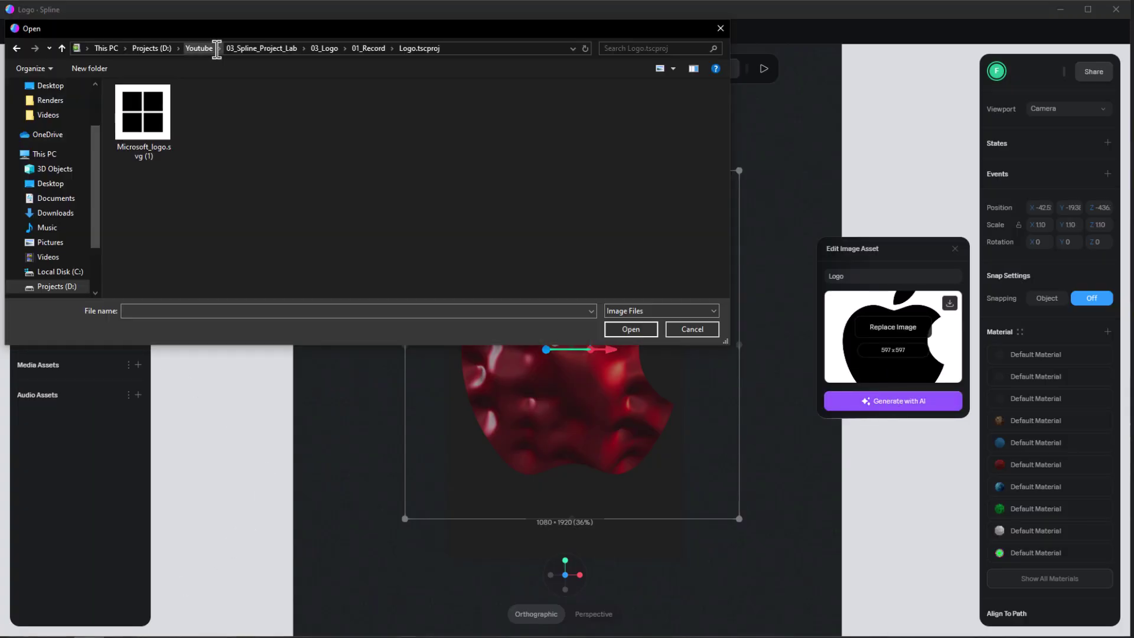
double_click(157, 112)
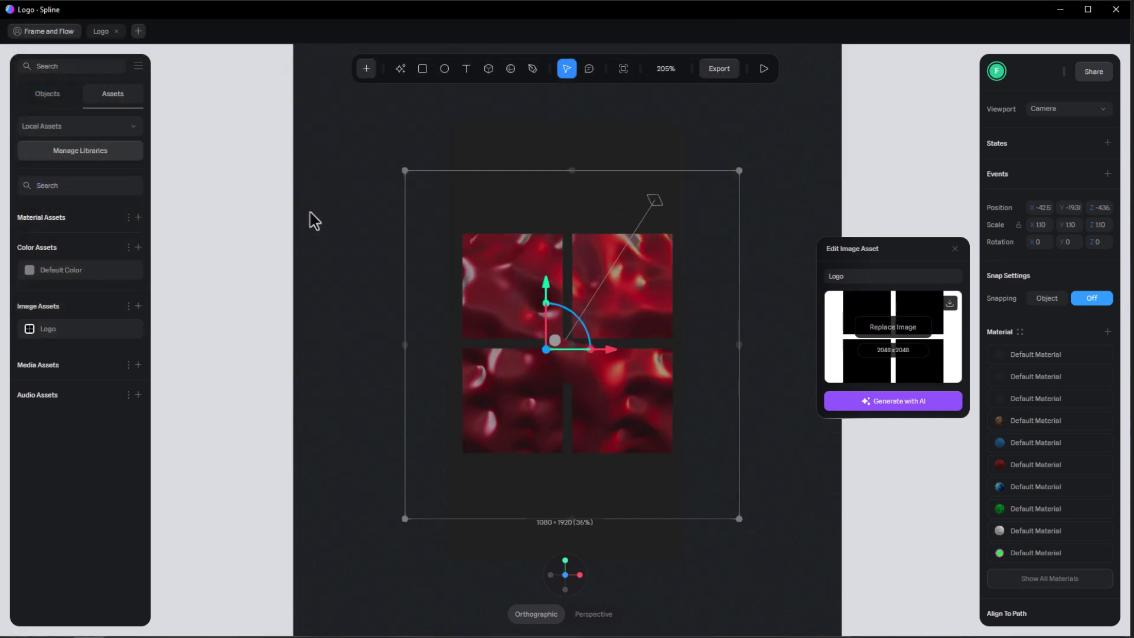
click(955, 248)
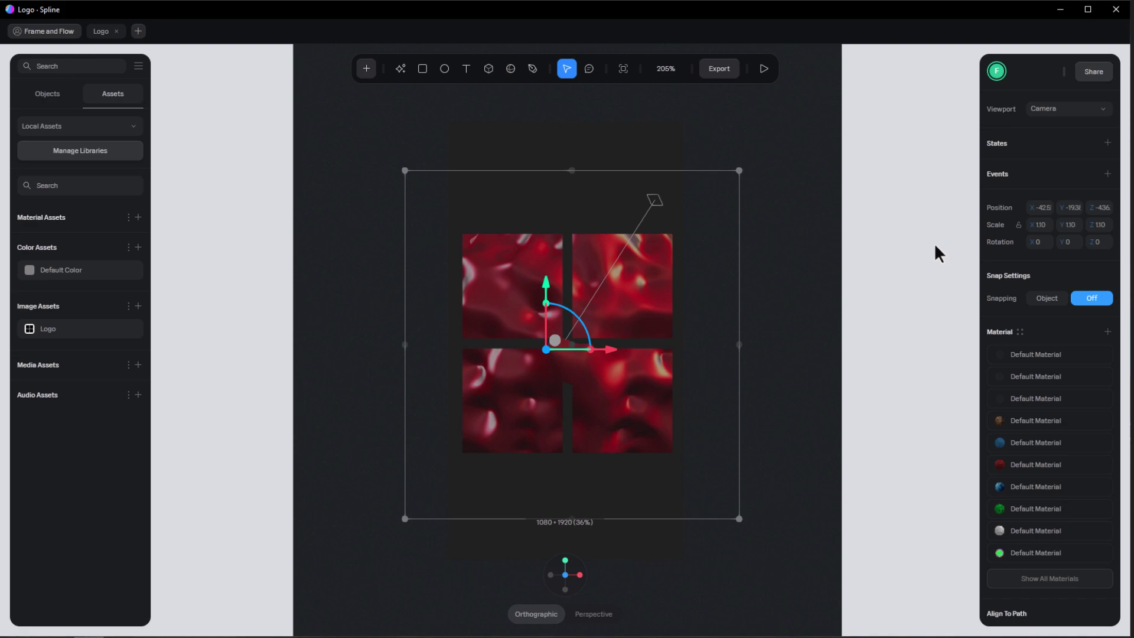
click(765, 70)
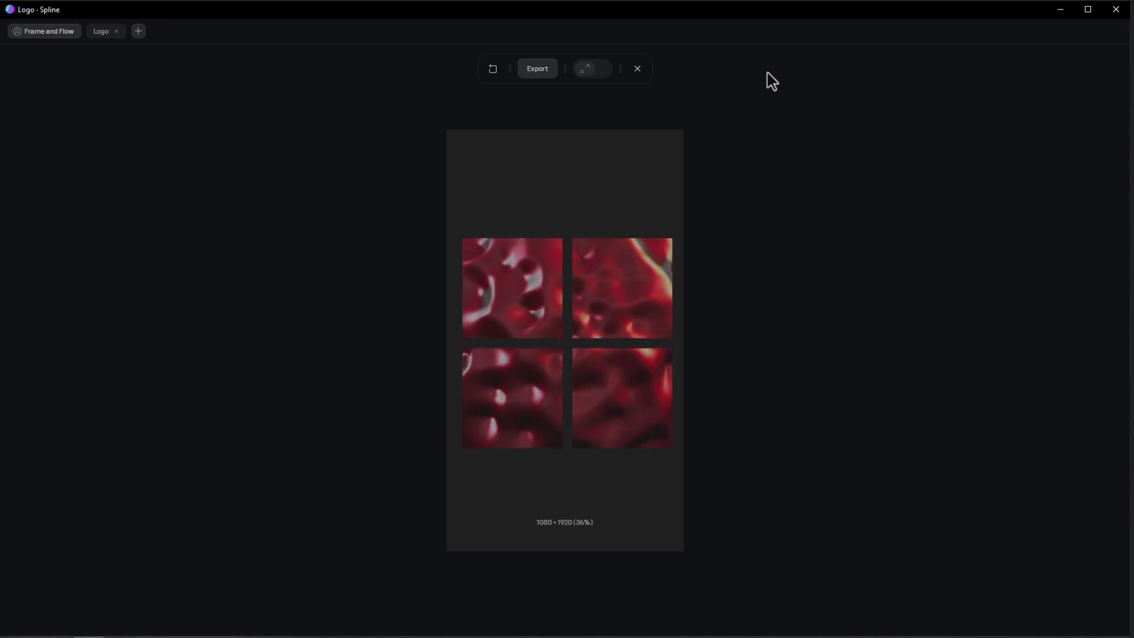
click(637, 69)
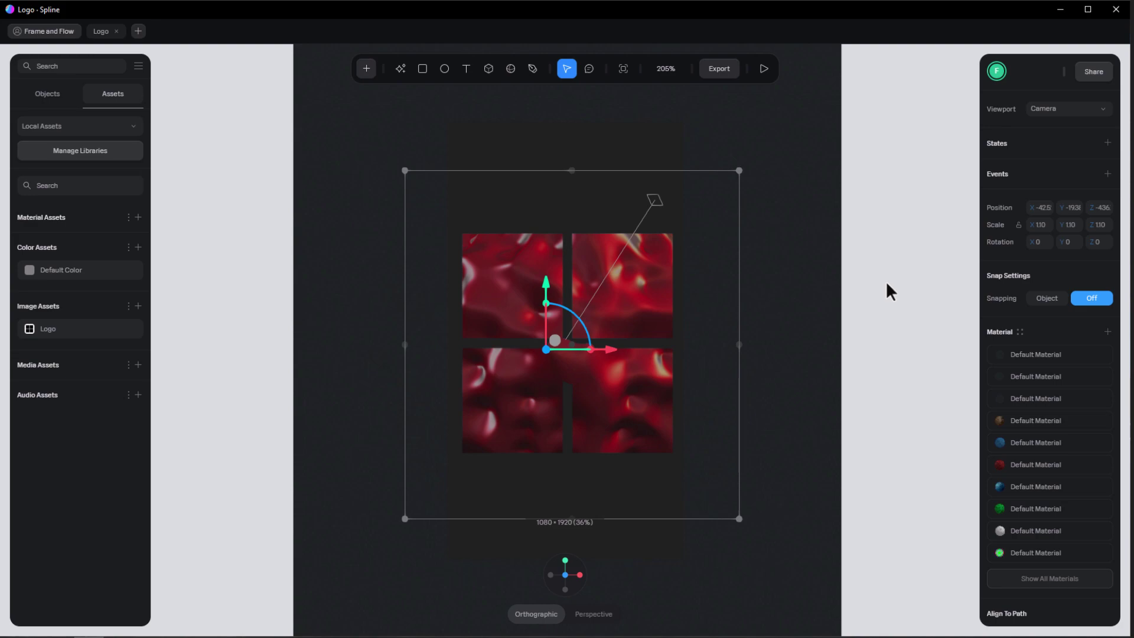
Make the Ashima effect visible in the Effects group and play the animation preview.
click(43, 95)
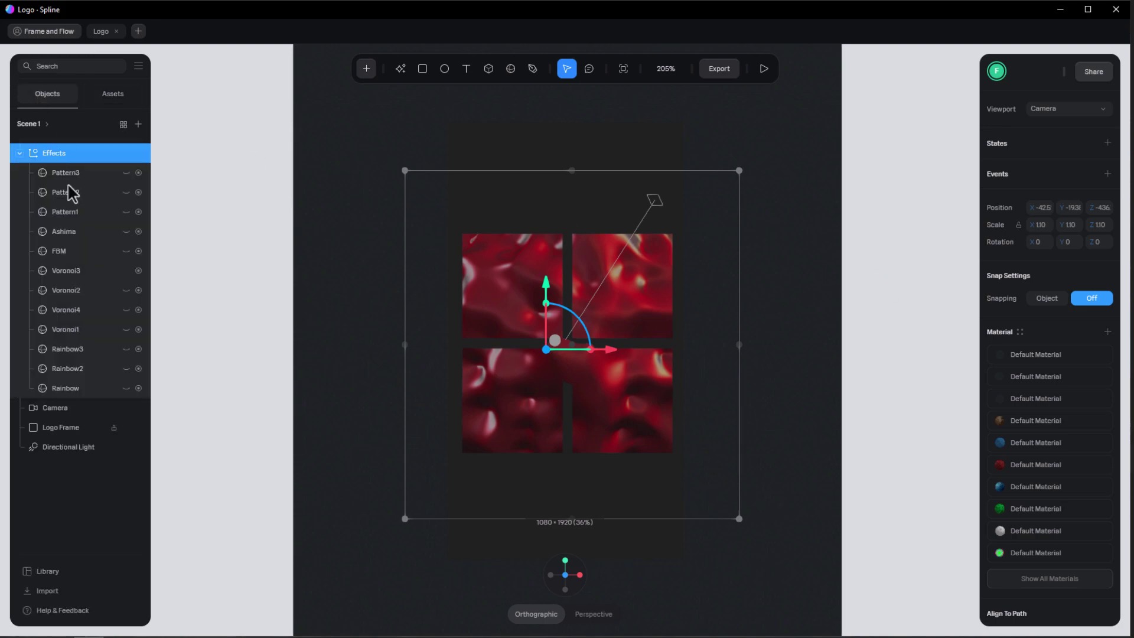
click(125, 231)
click(763, 68)
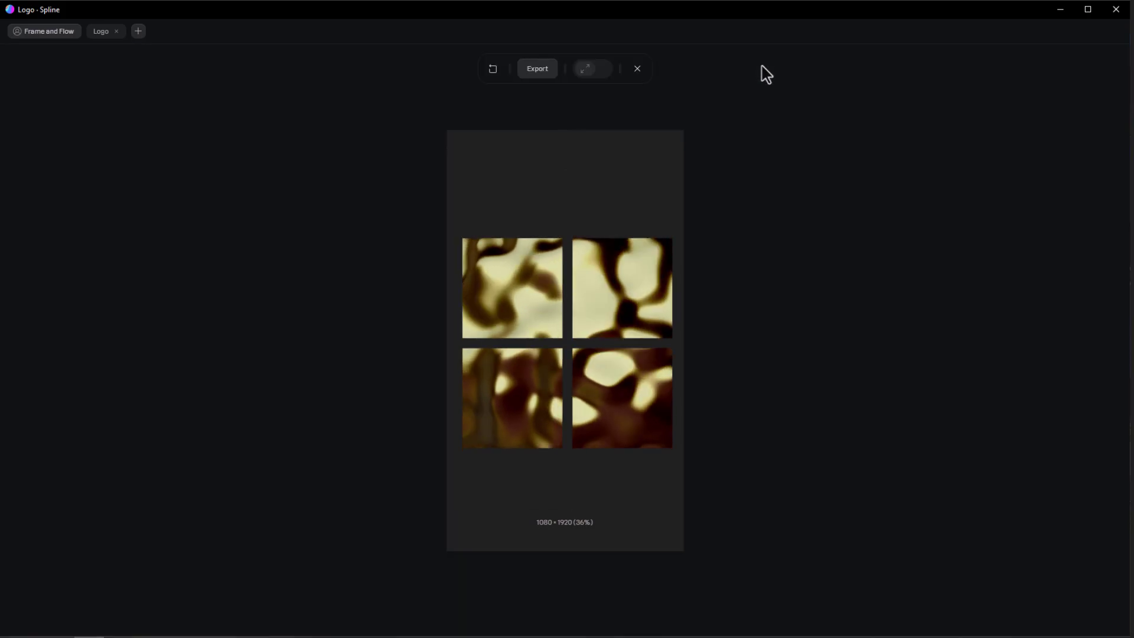